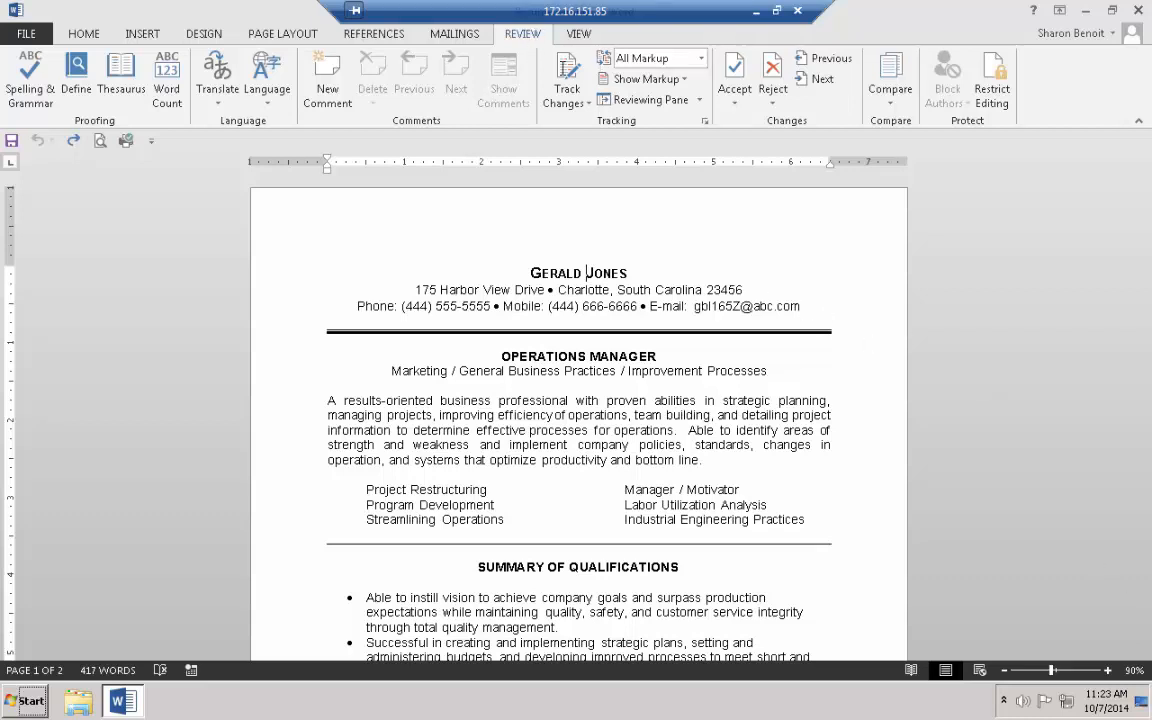
Switch Track Changes on in the Review tab so résumé edits get recorded
left_click(566, 78)
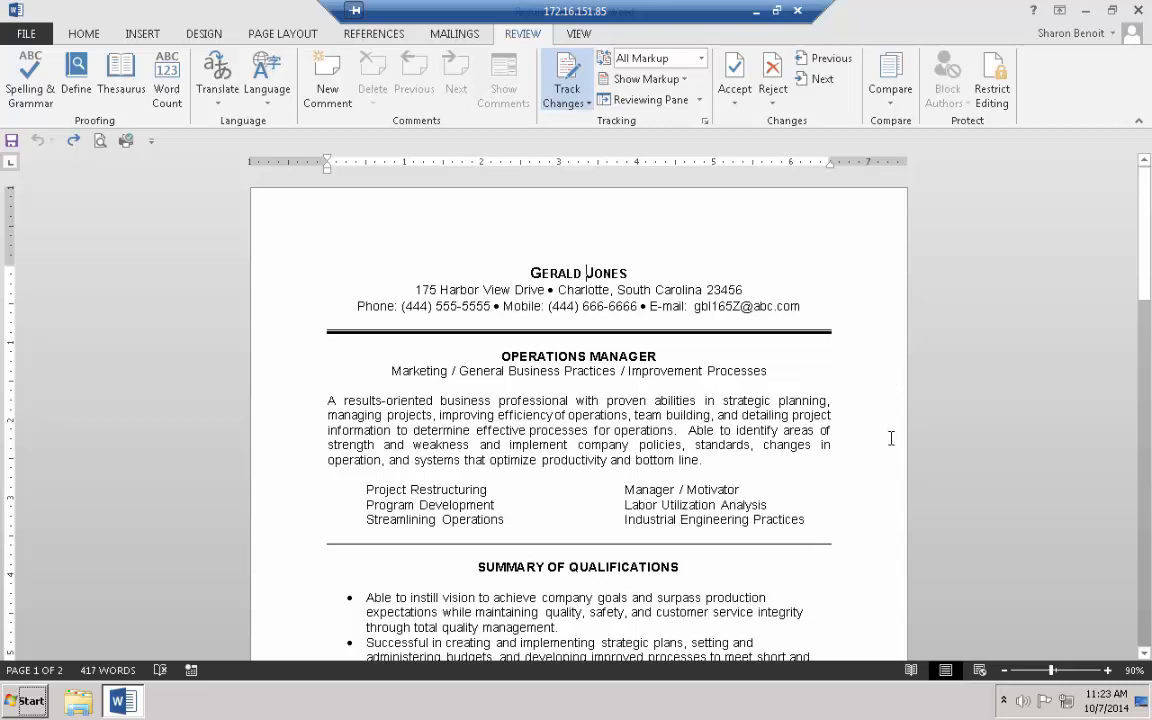
type("DA")
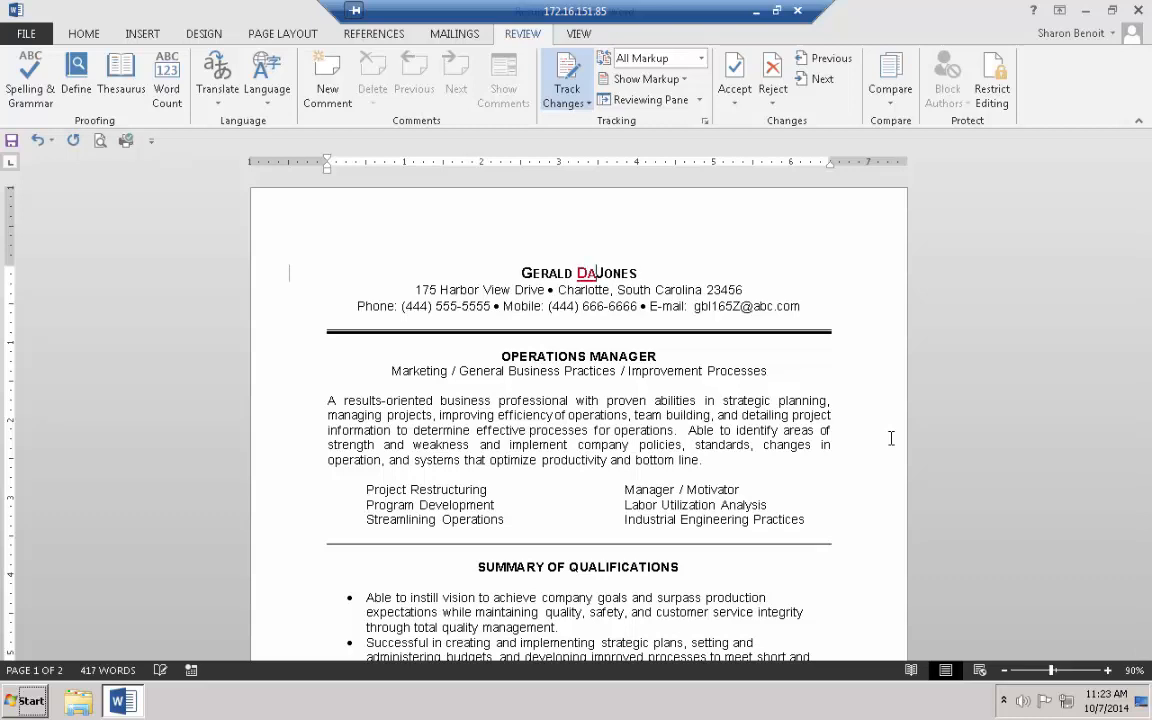
type("vid")
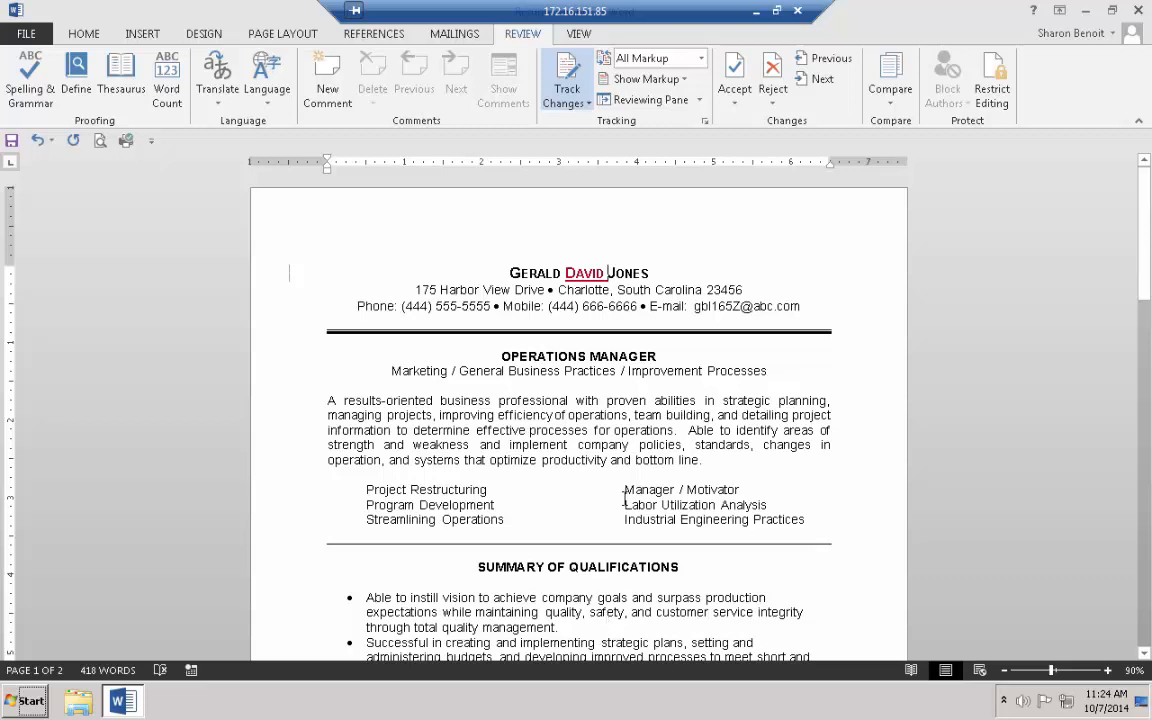
Overwrite the SUMMARY OF QUALIFICATIONS heading with 'SELECTED ACCOMPLISHMENTS', adding the missing M
left_click(700, 290)
mouse_move(592, 272)
scroll(467, 430, "down", 2)
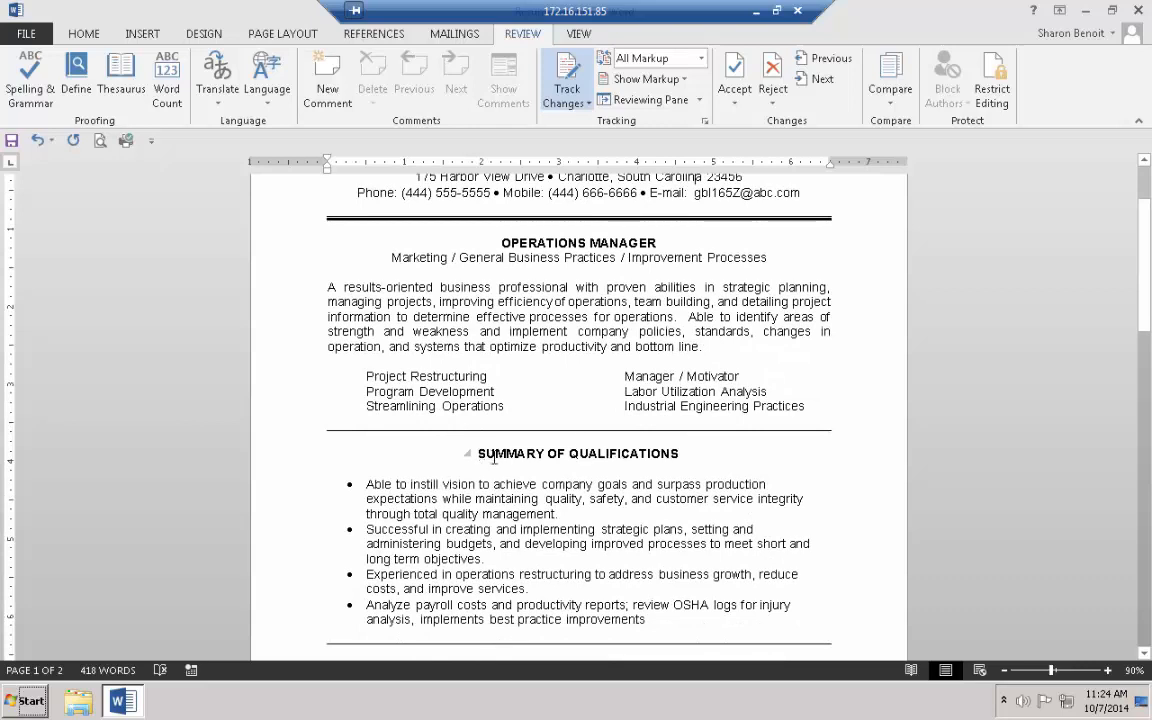
left_click_drag(478, 454, 610, 454)
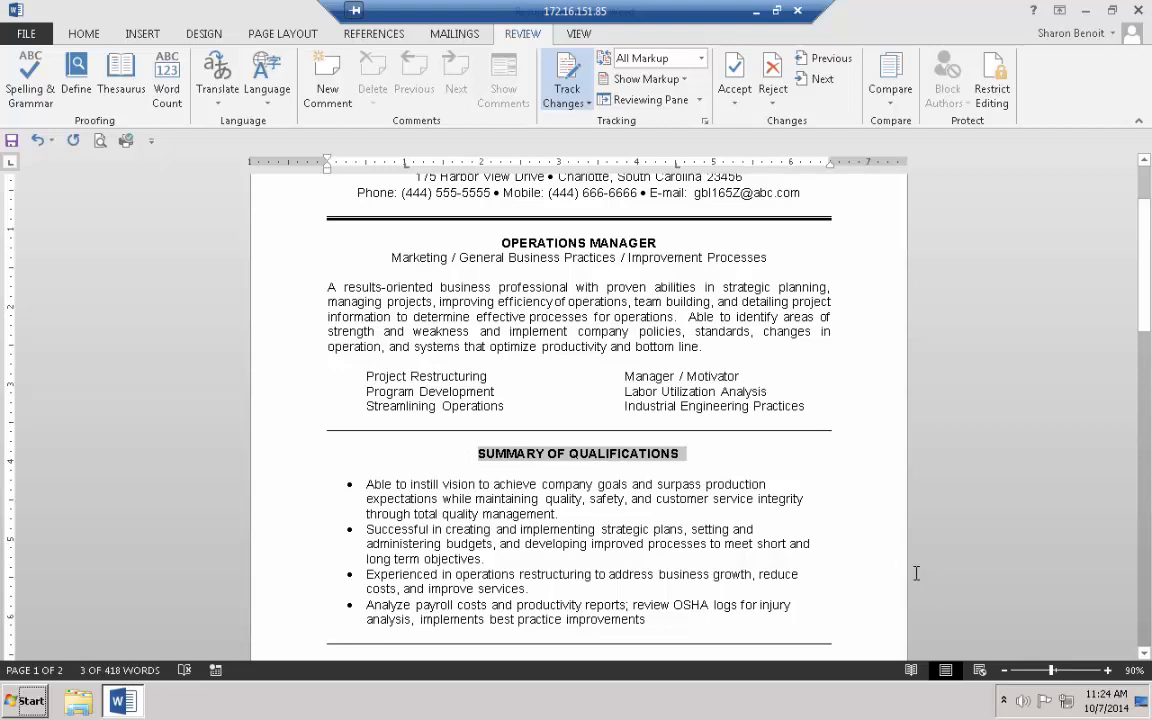
type("sELEC")
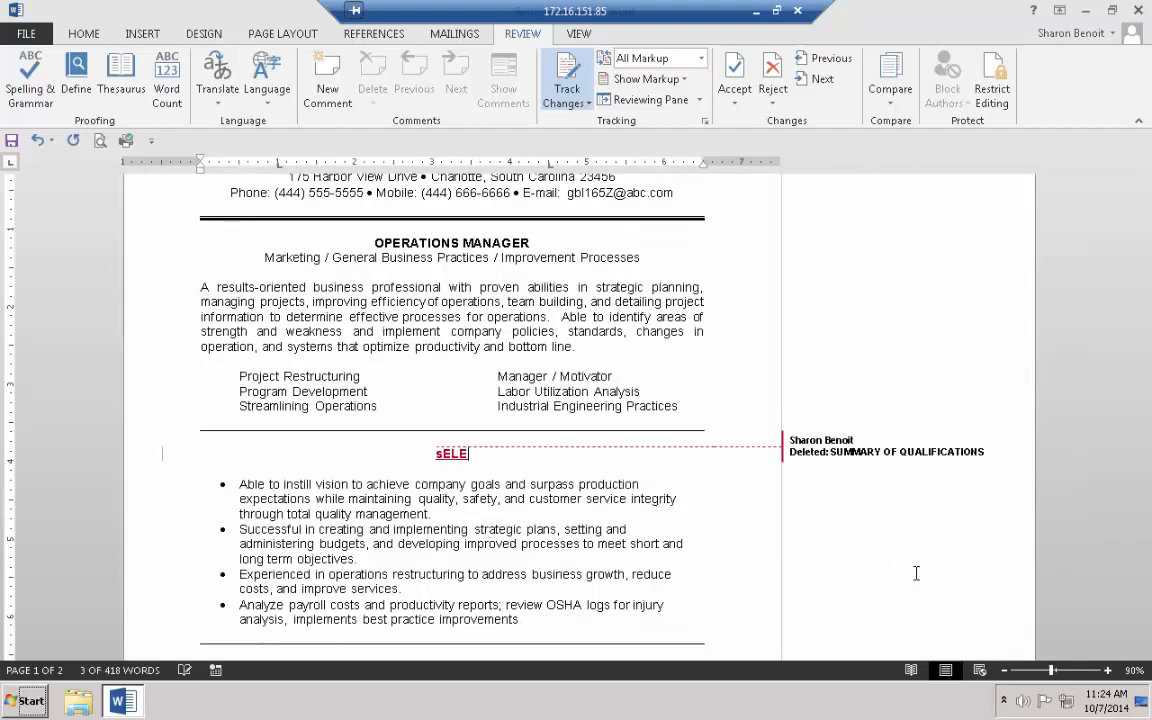
key("BackSpace")
key("BackSpace")
key("BackSpace")
key("BackSpace")
key("BackSpace")
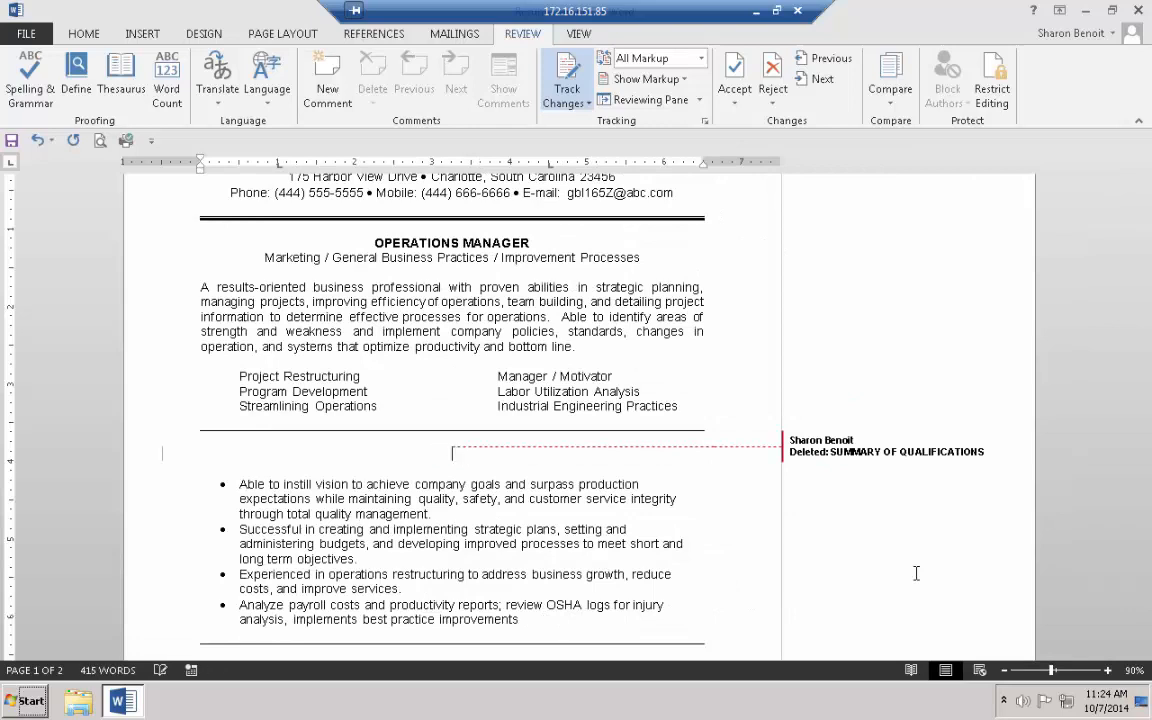
type("SELECTED")
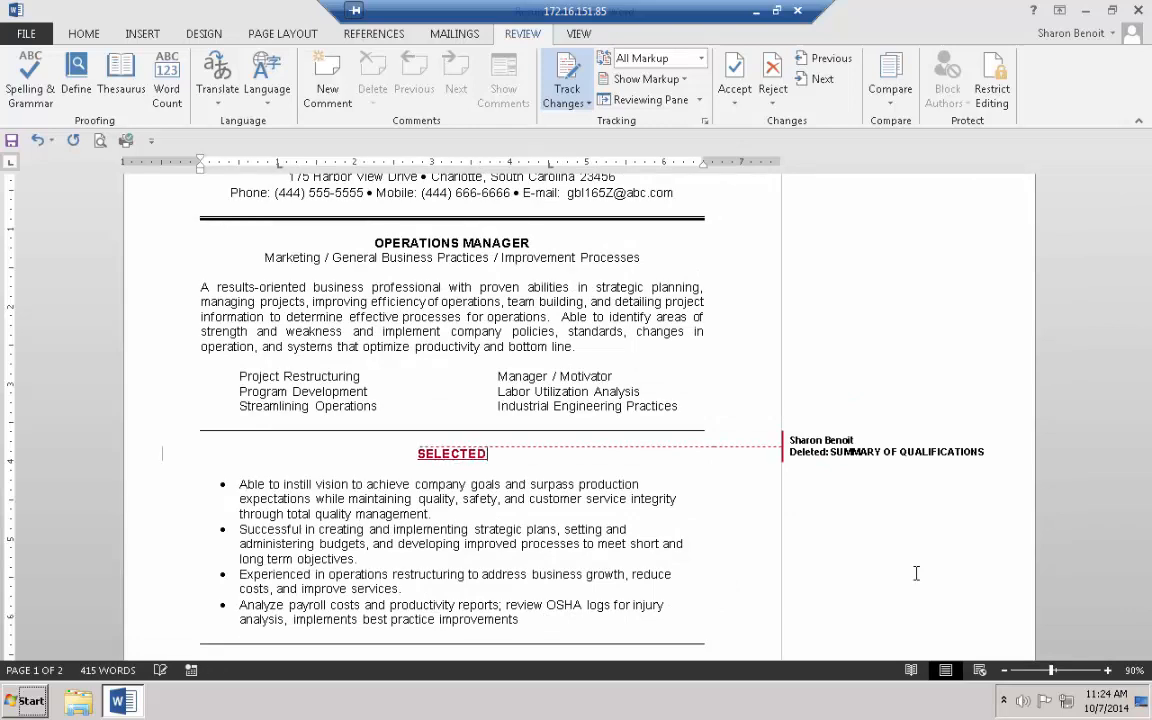
type(" ACCO")
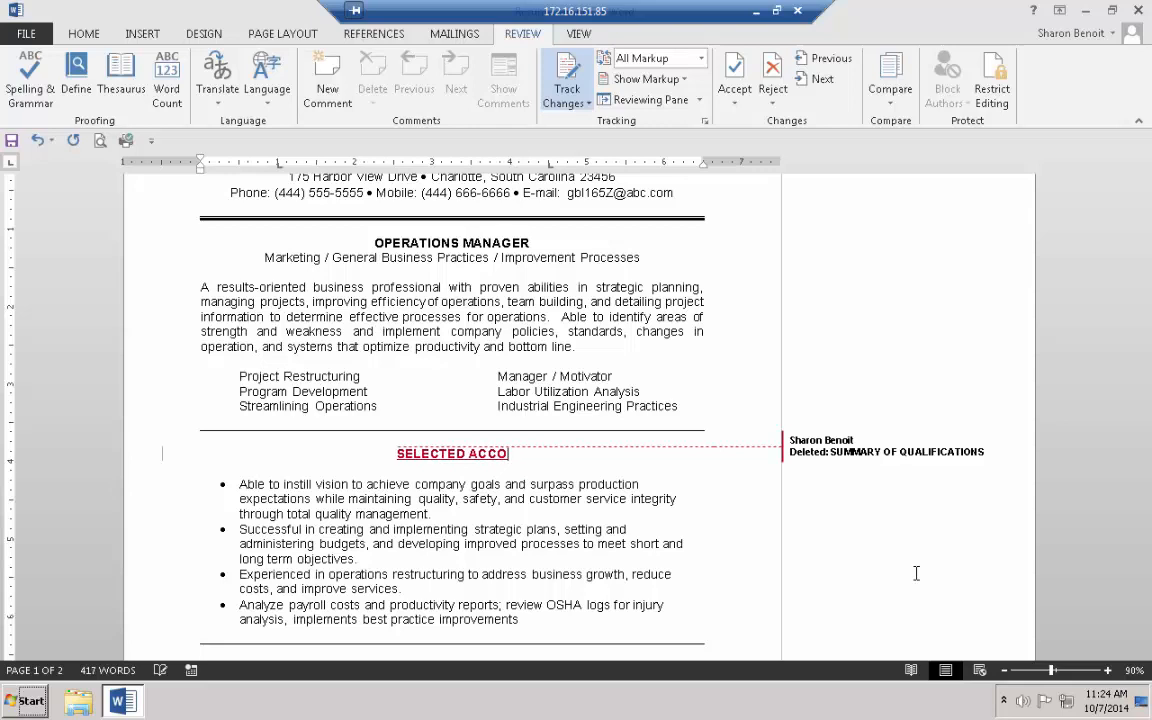
type("PLISHMENTS")
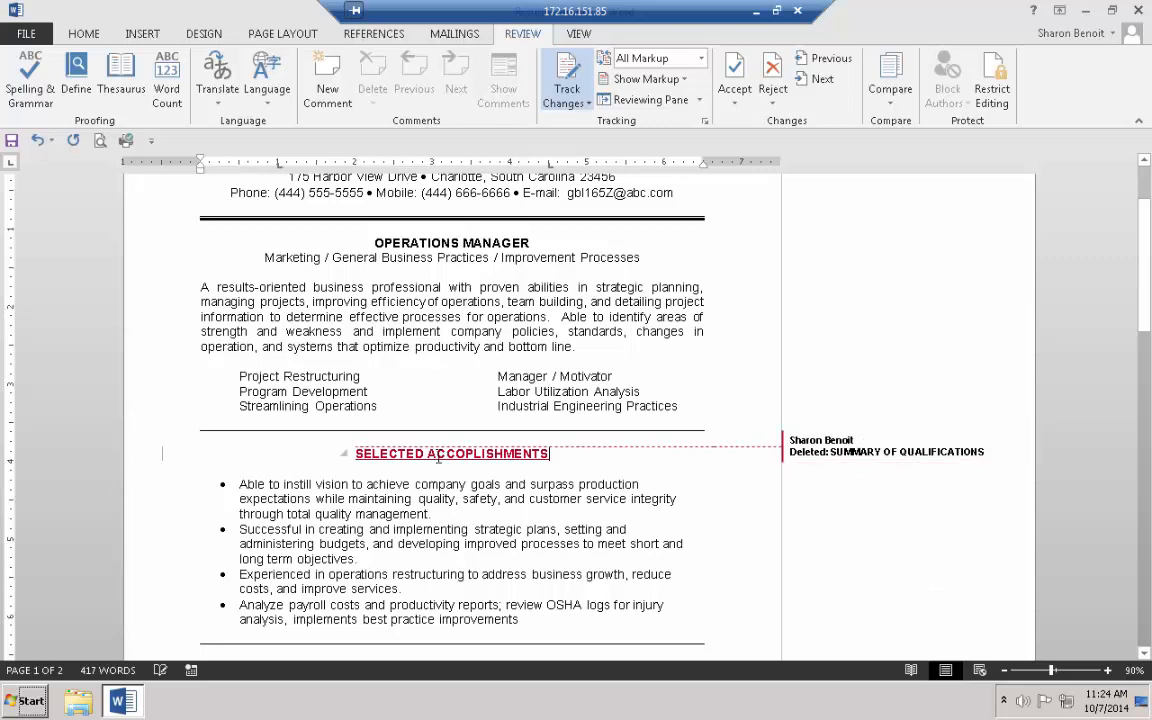
right_click(483, 453)
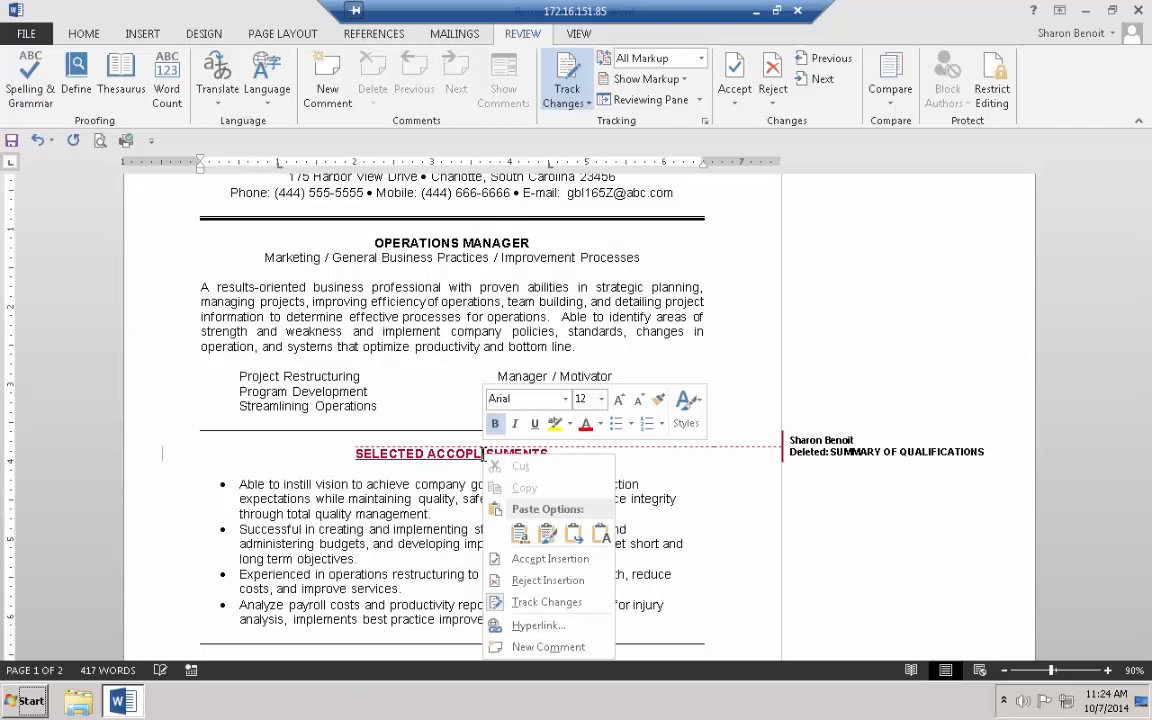
key("Escape")
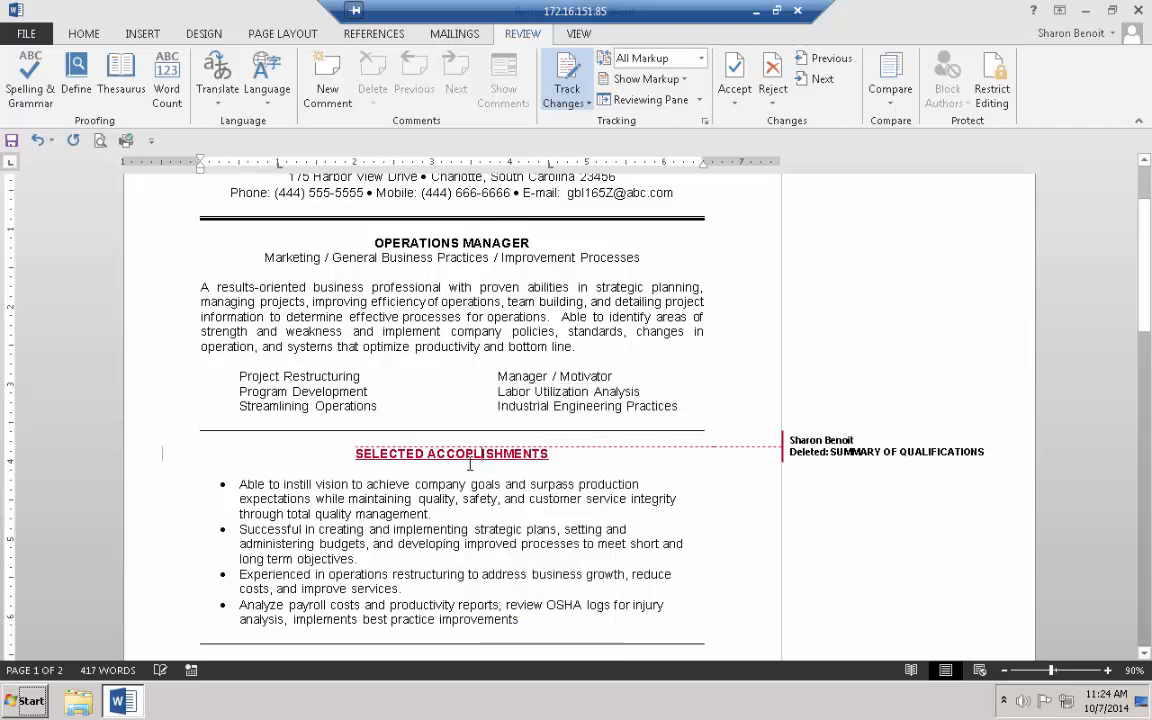
type("M")
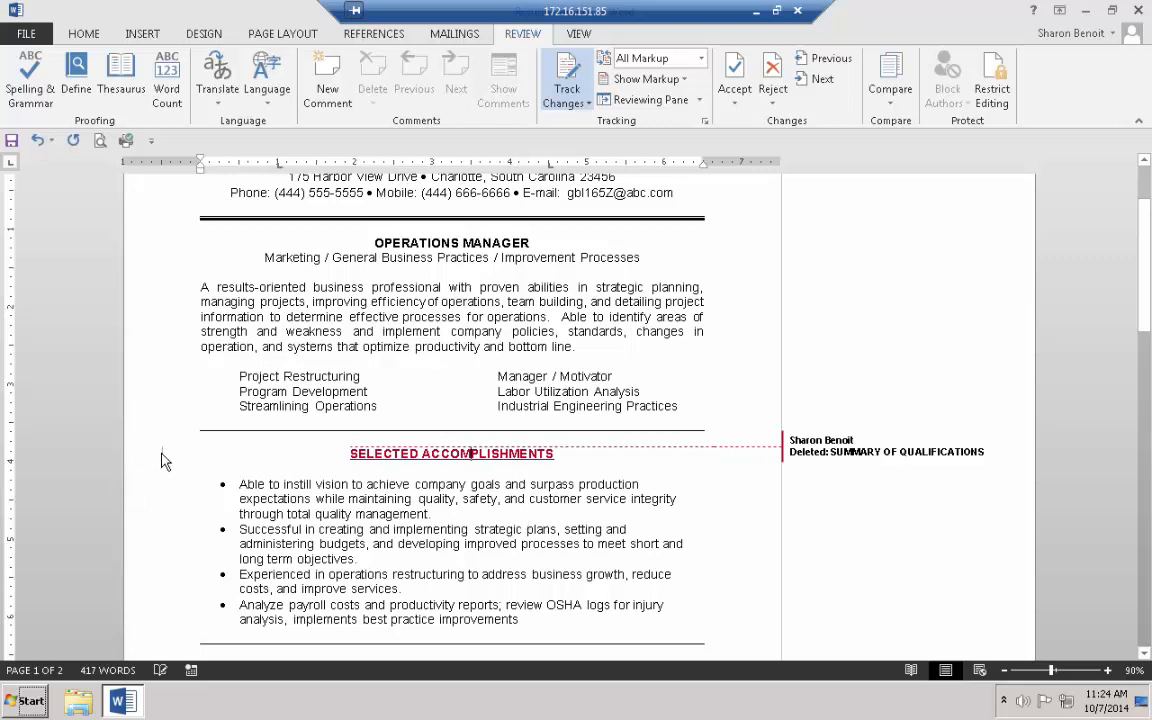
left_click(503, 515)
mouse_move(482, 452)
Cut the strategic plans and budgets bullet and paste it above the first bullet
left_click_drag(154, 533, 165, 566)
key("ctrl+c")
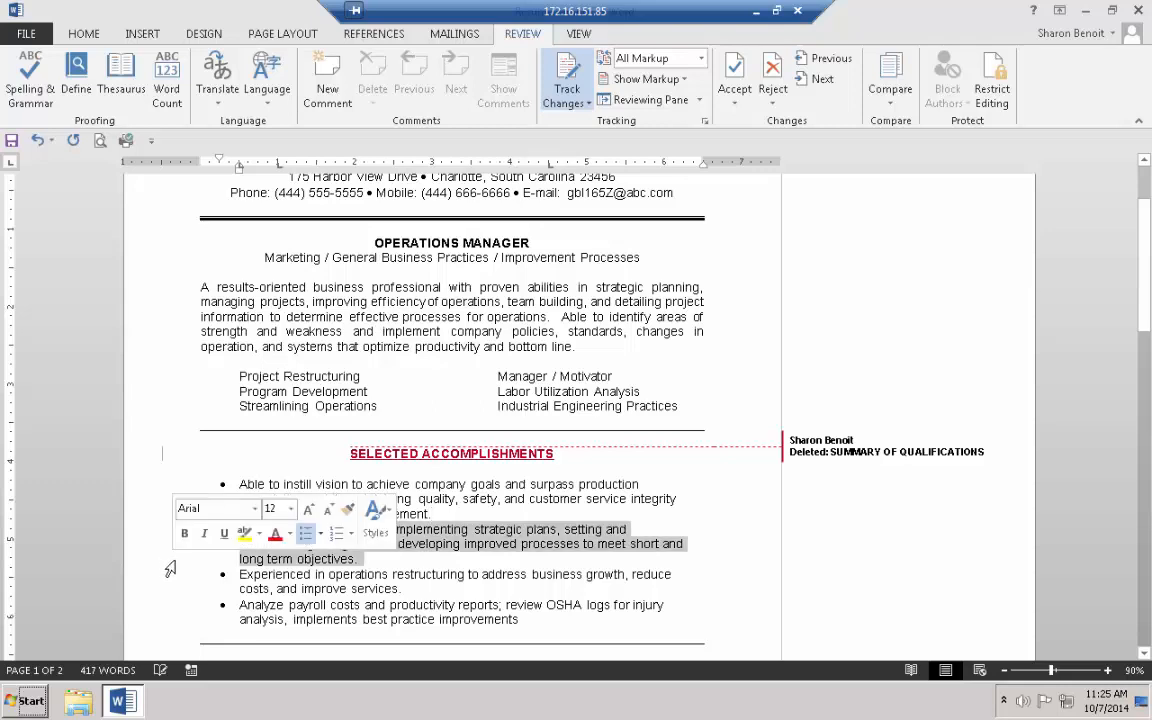
left_click(83, 35)
left_click(76, 58)
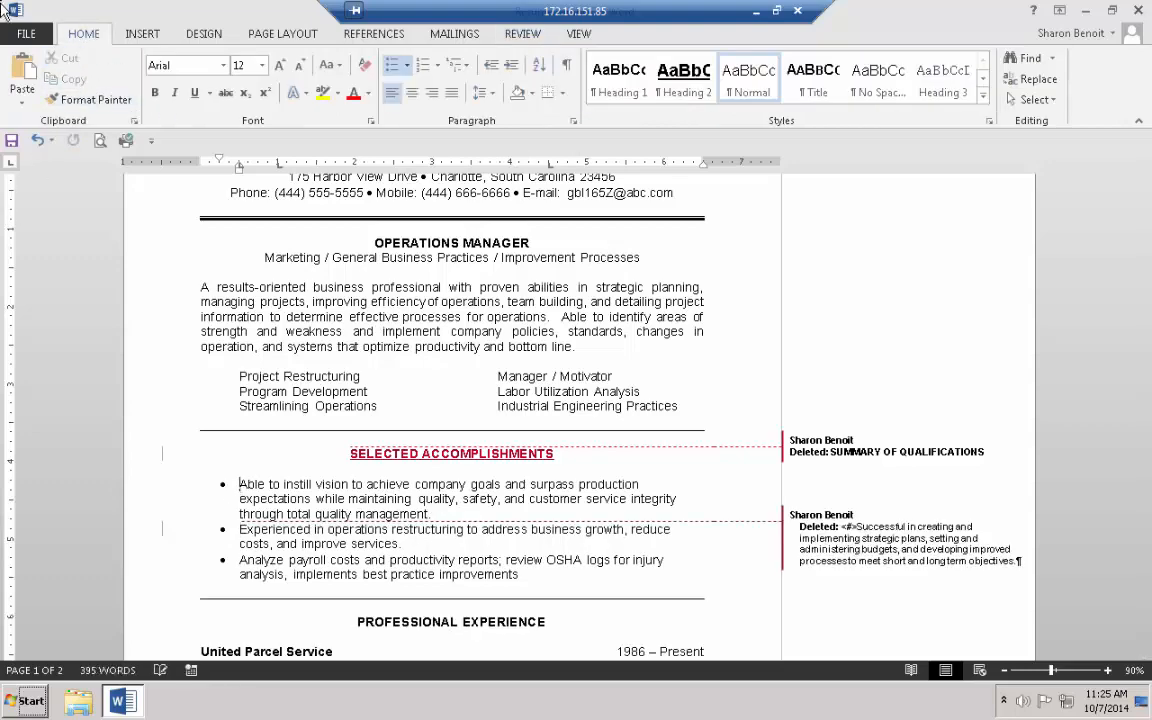
left_click(22, 70)
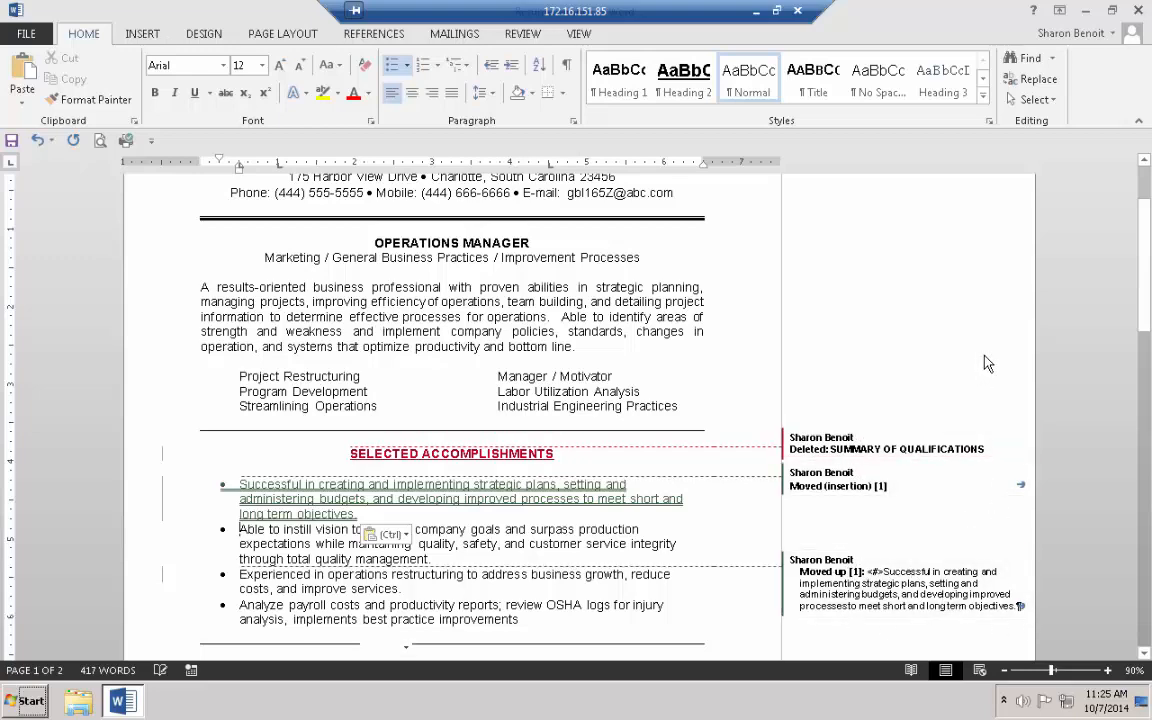
scroll(1005, 361, "up", 2)
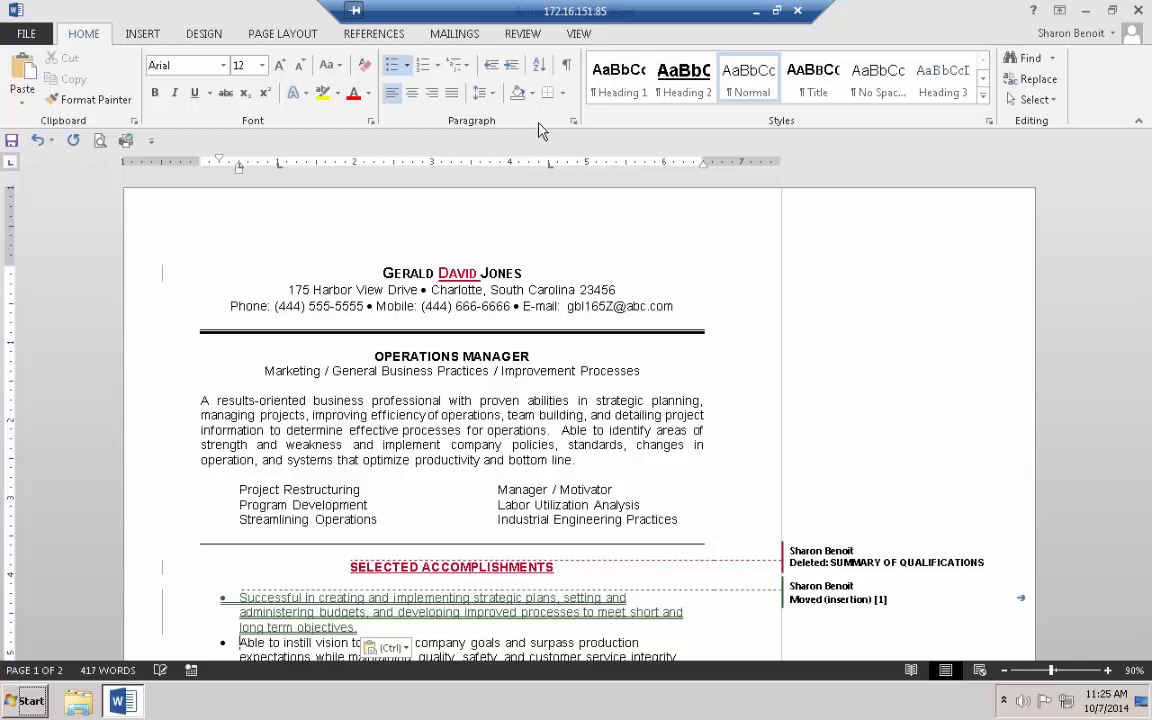
left_click(522, 33)
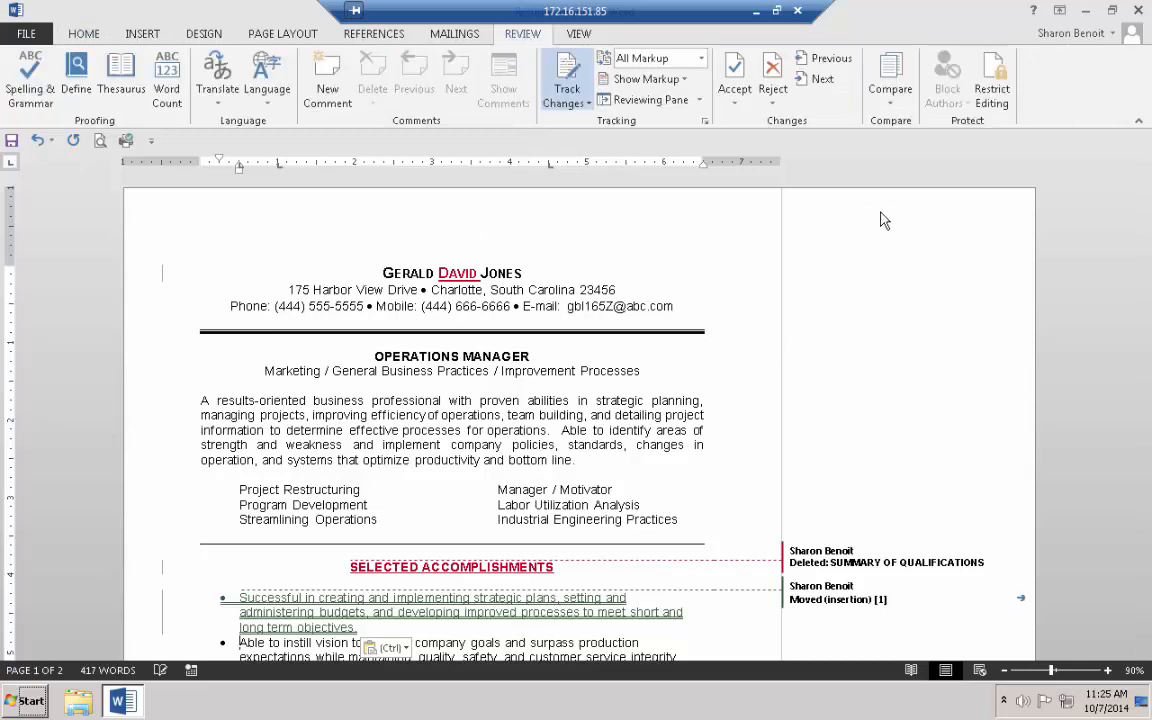
Attach the comment 'Add the middle name' right after DAVID in the name heading
left_click(481, 273)
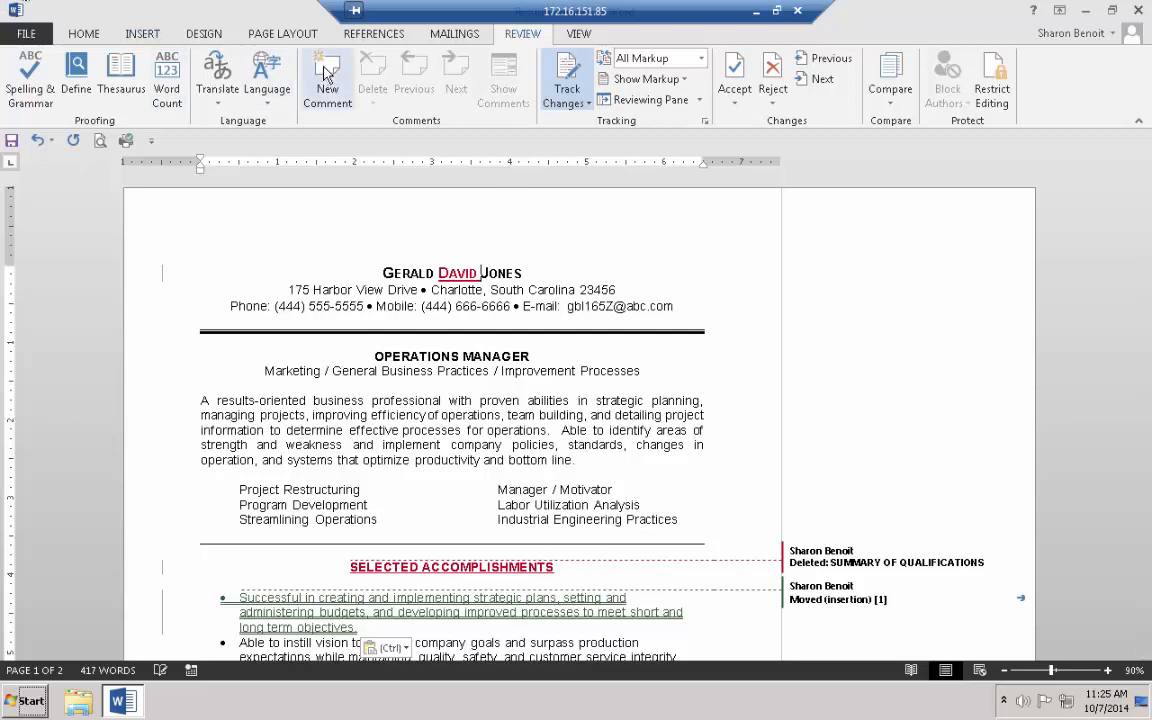
left_click(327, 80)
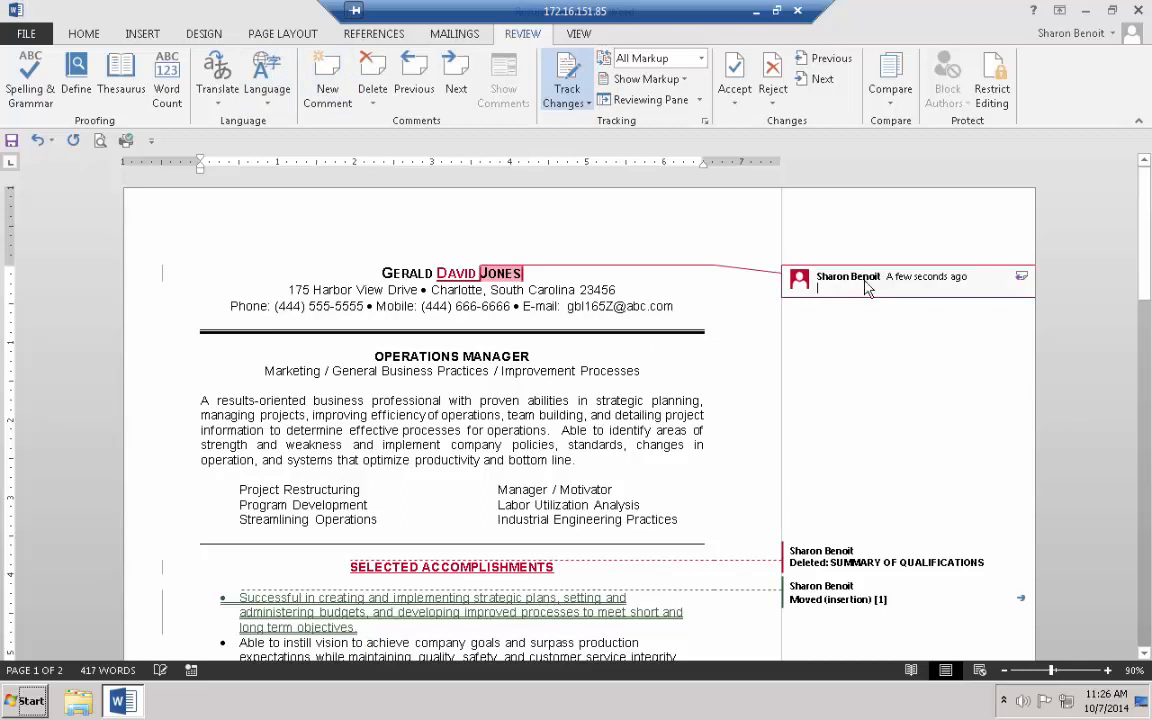
type("aDD")
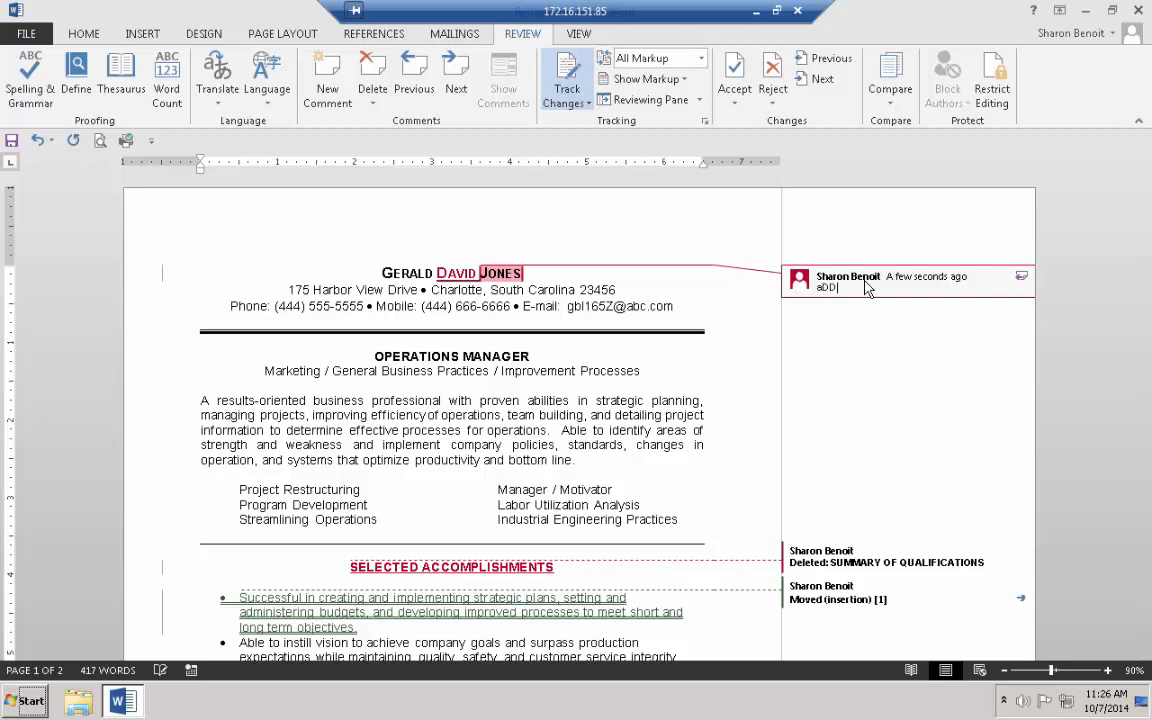
key("BackSpace")
key("BackSpace")
key("BackSpace")
type("Add the middle name")
left_click(558, 566)
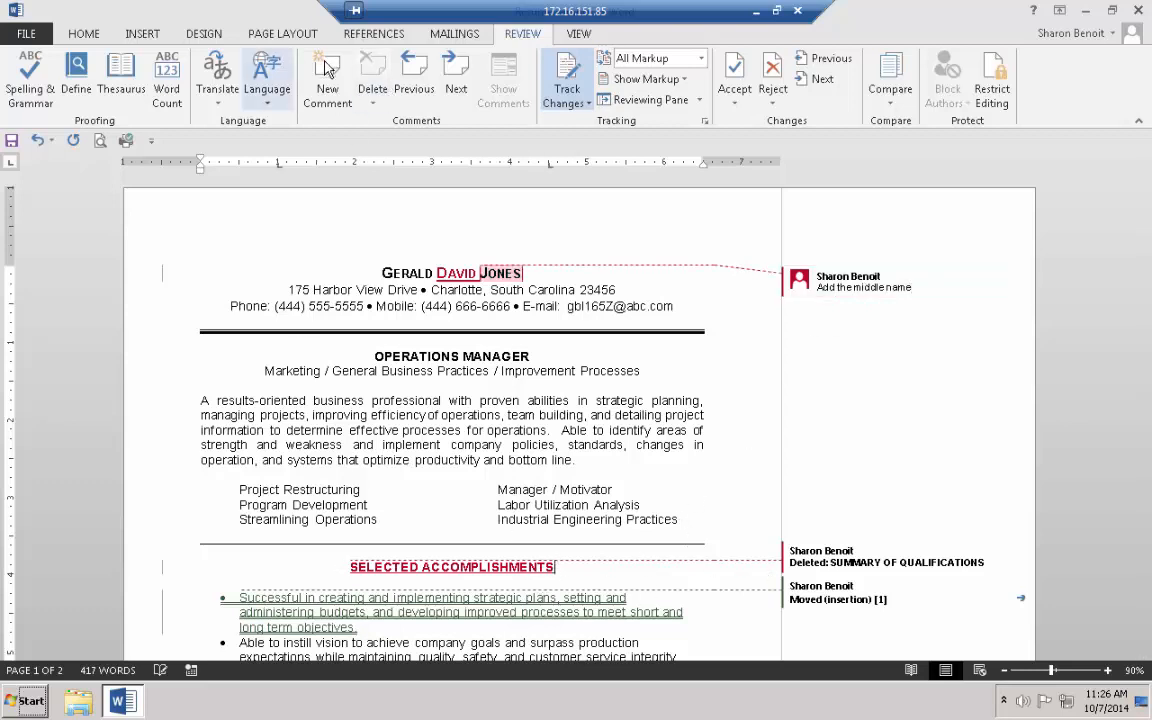
Comment 'This is my preferred title' on the SELECTED ACCOMPLISHMENTS heading
left_click(325, 68)
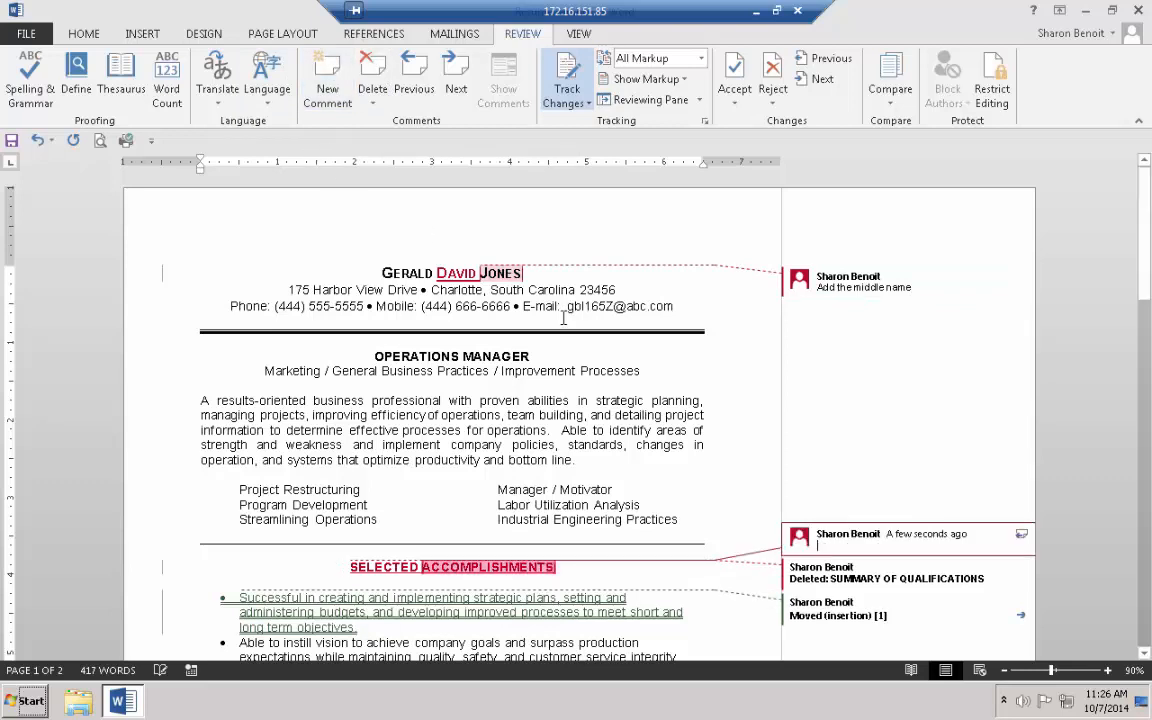
type("This is my pr")
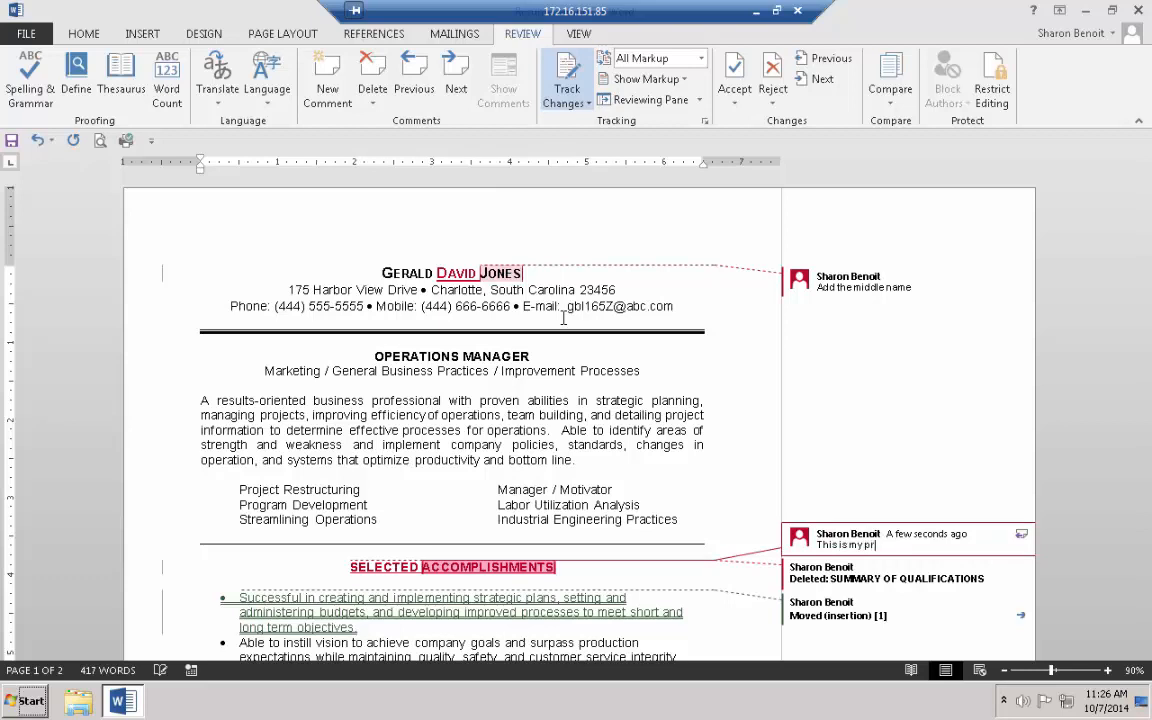
type("eferred title")
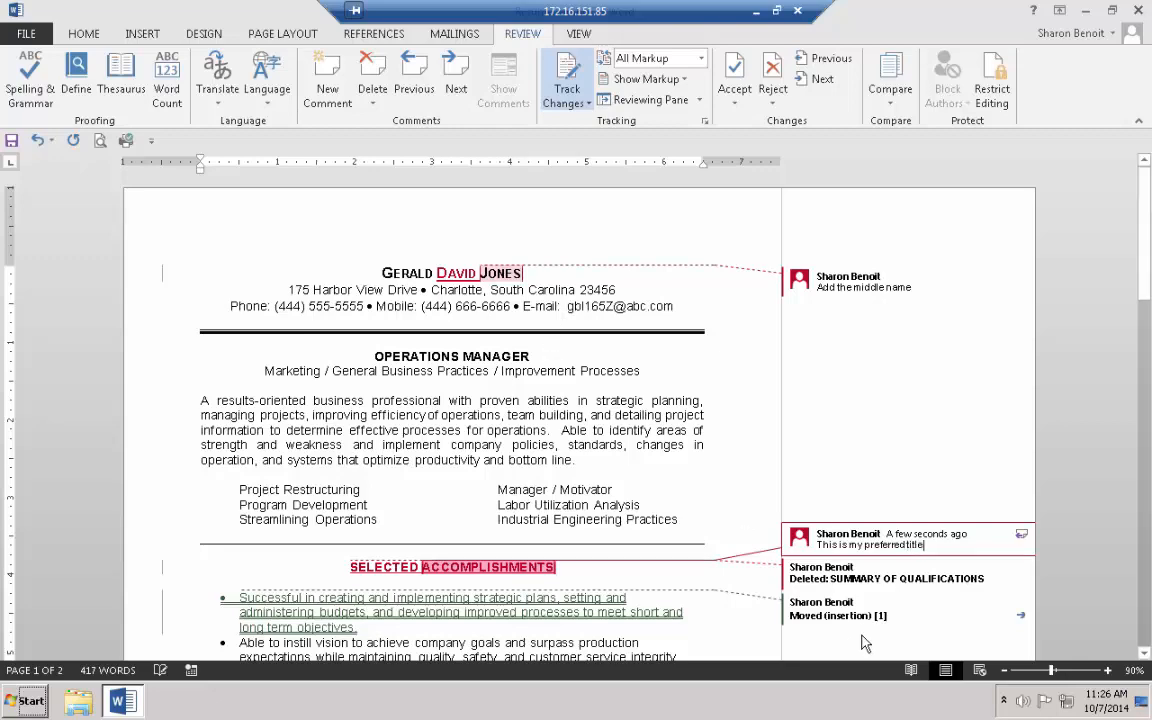
scroll(660, 600, "down", 2)
scroll(505, 588, "down", 1)
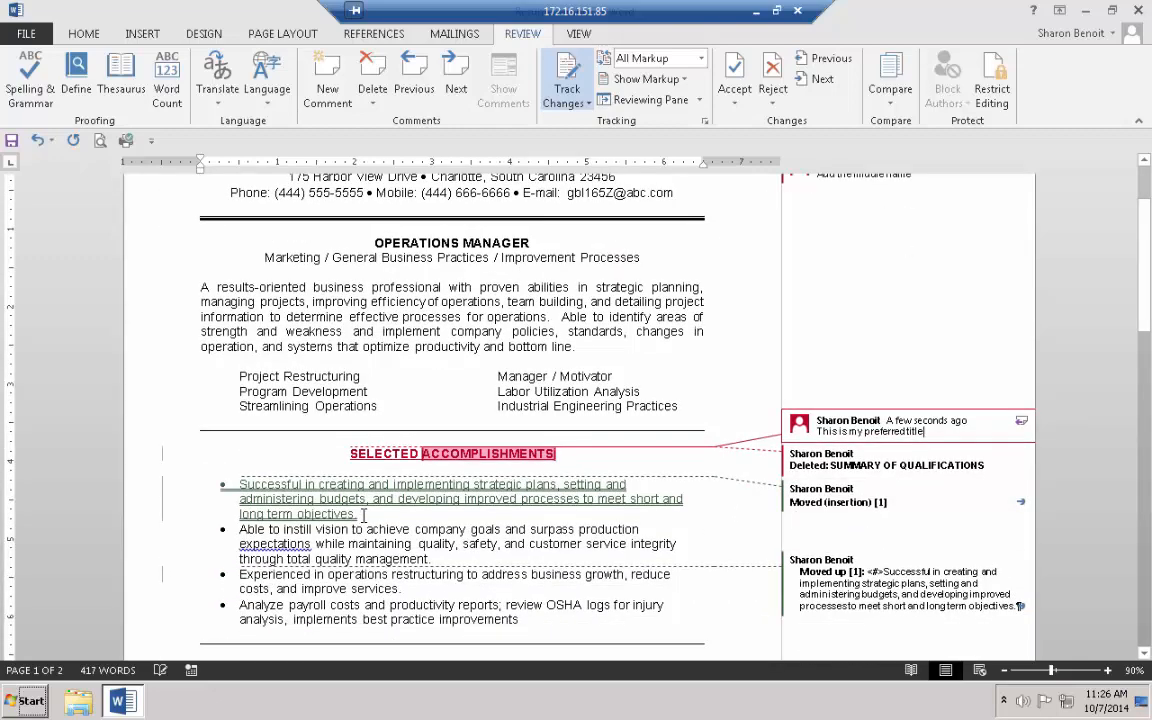
Add the comment 'Always place thee in order of importance' to the word objectives
left_click(815, 503)
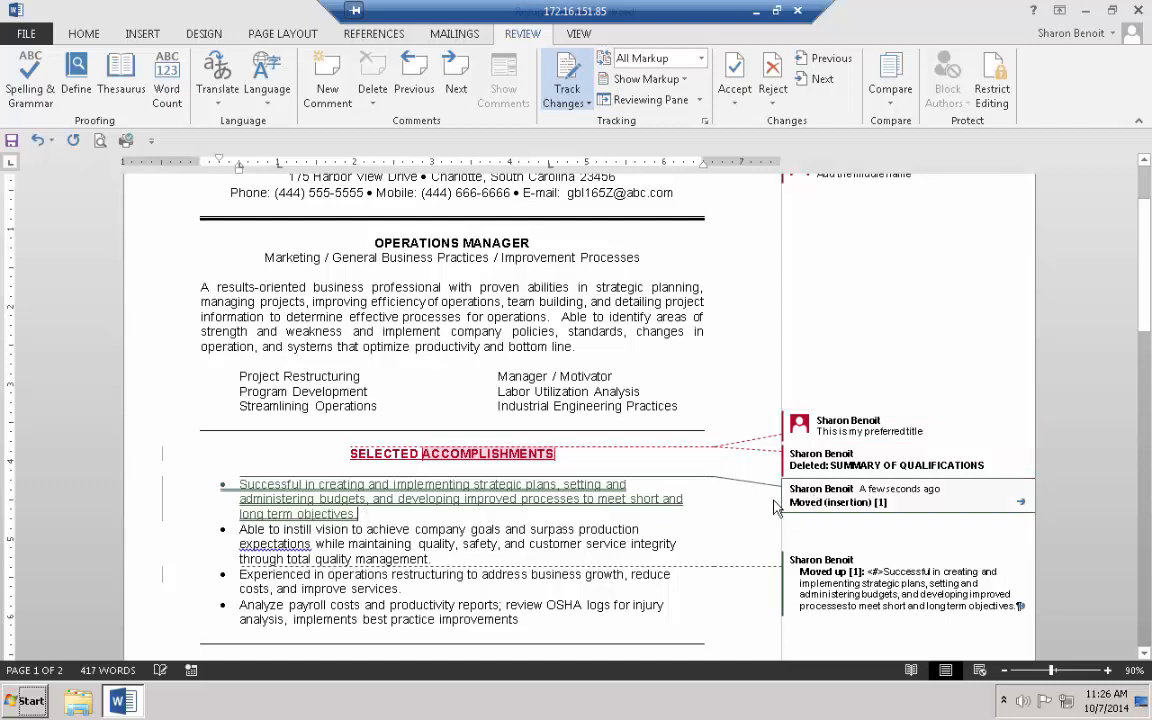
left_click(327, 73)
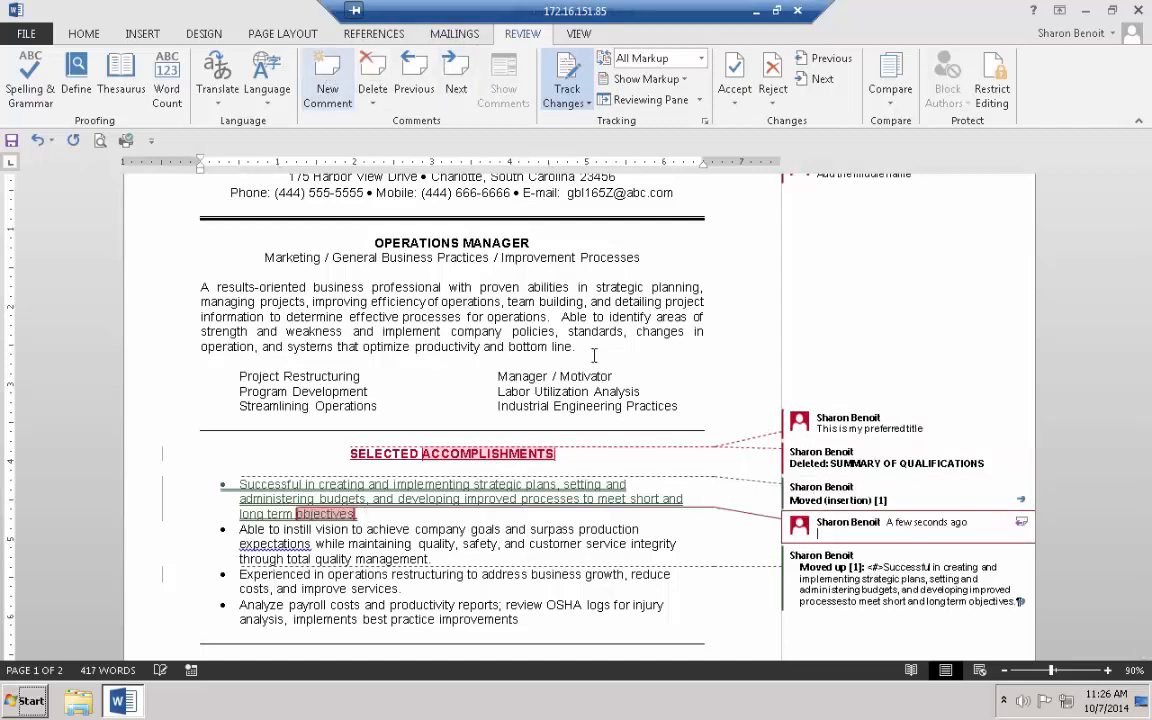
type("A")
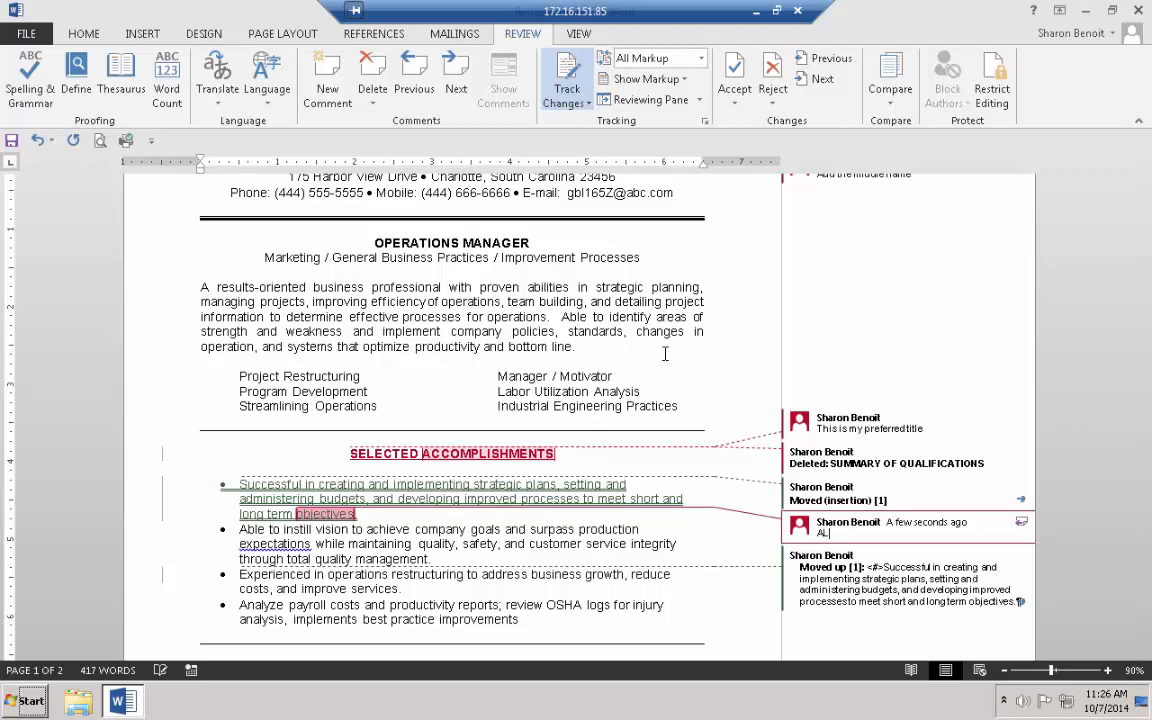
type("Lways place thee in order o")
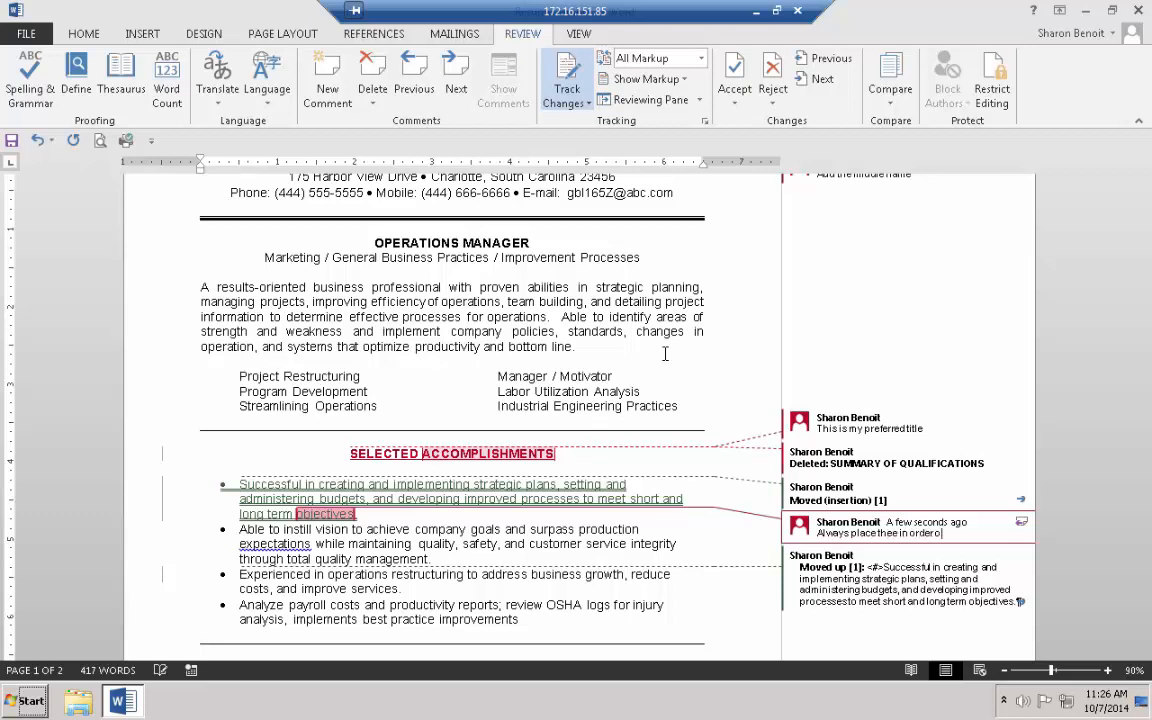
type("f importance")
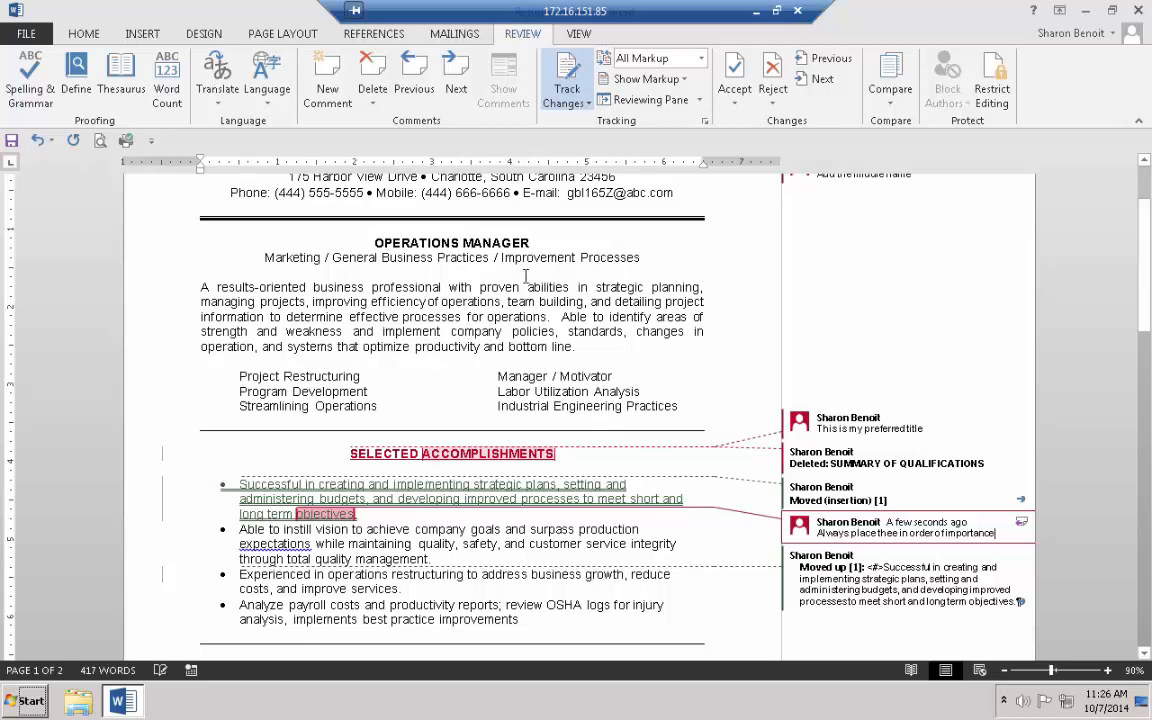
scroll(874, 342, "up", 2)
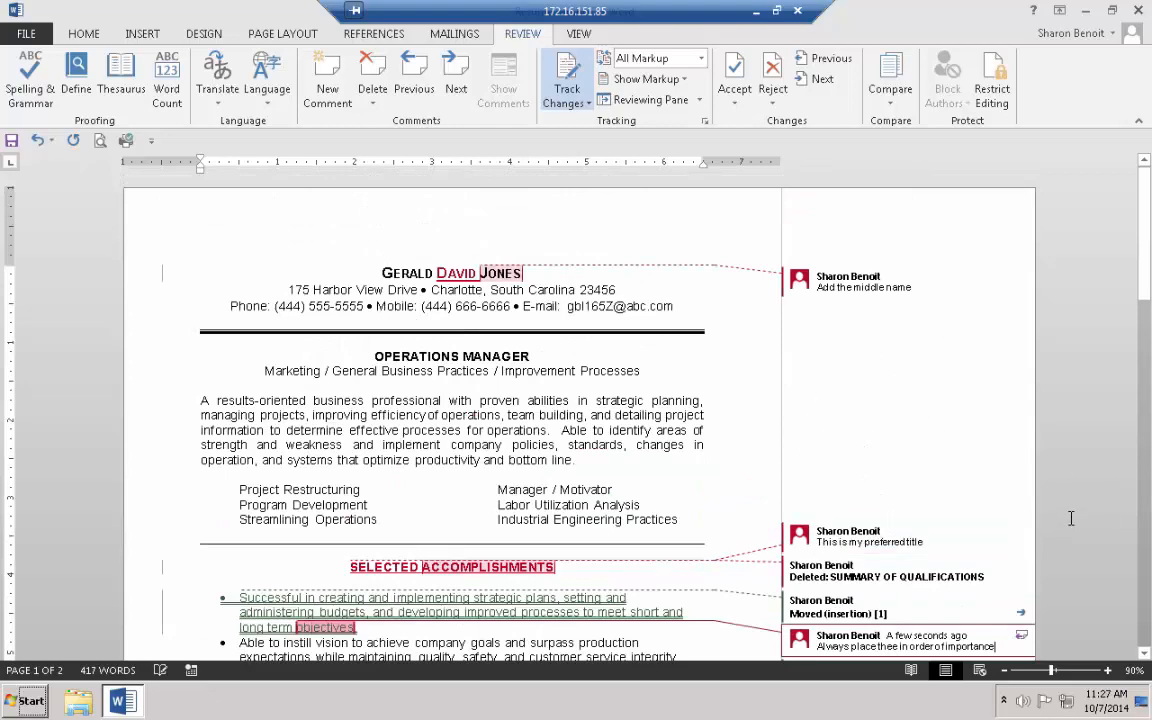
scroll(1093, 437, "down", 2)
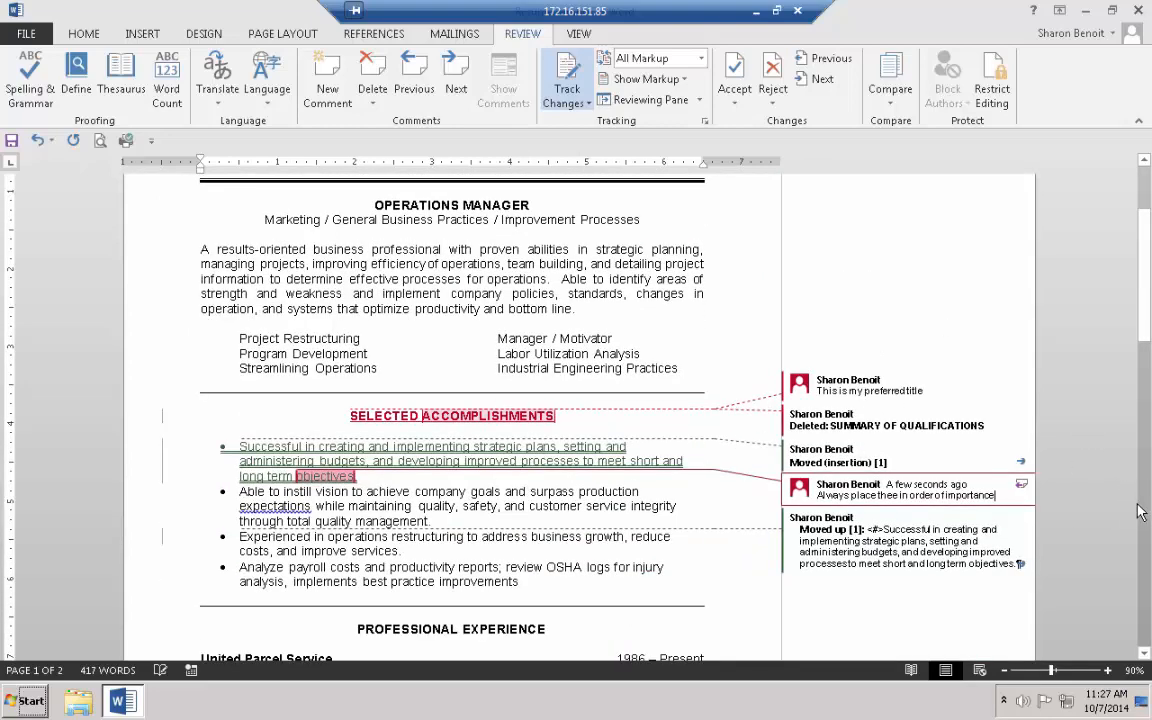
scroll(1131, 502, "up", 3)
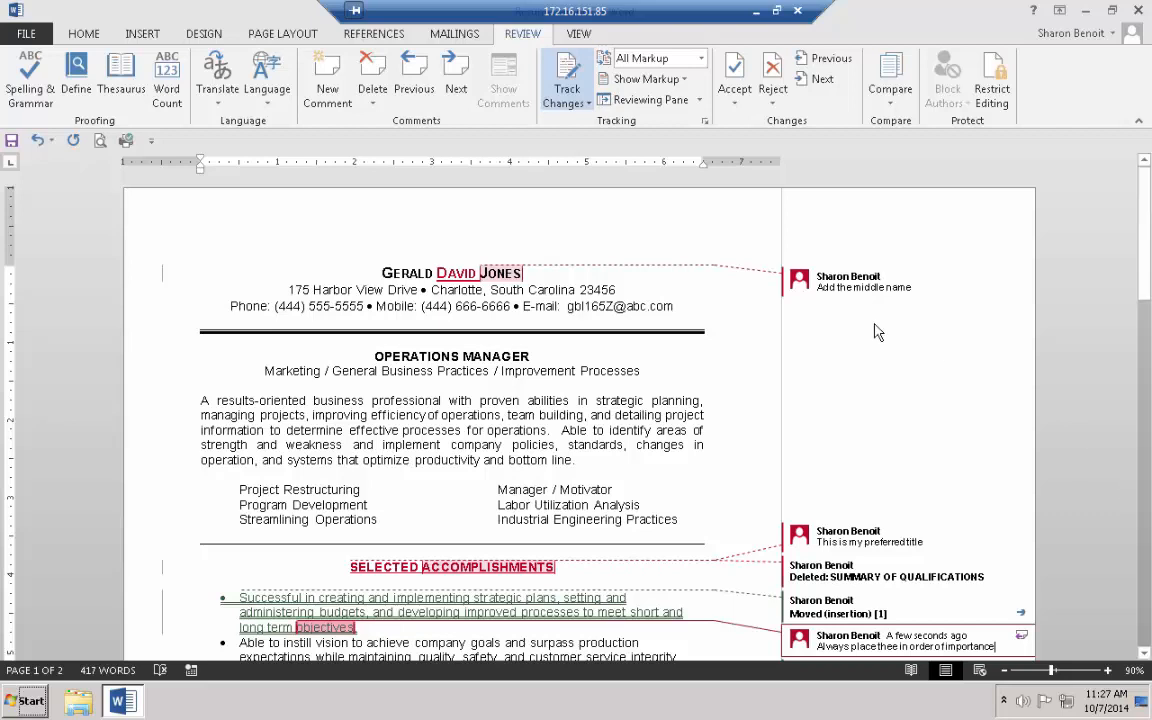
Switch to Simple Markup so tracked-change formatting is hidden in the page
left_click(165, 281)
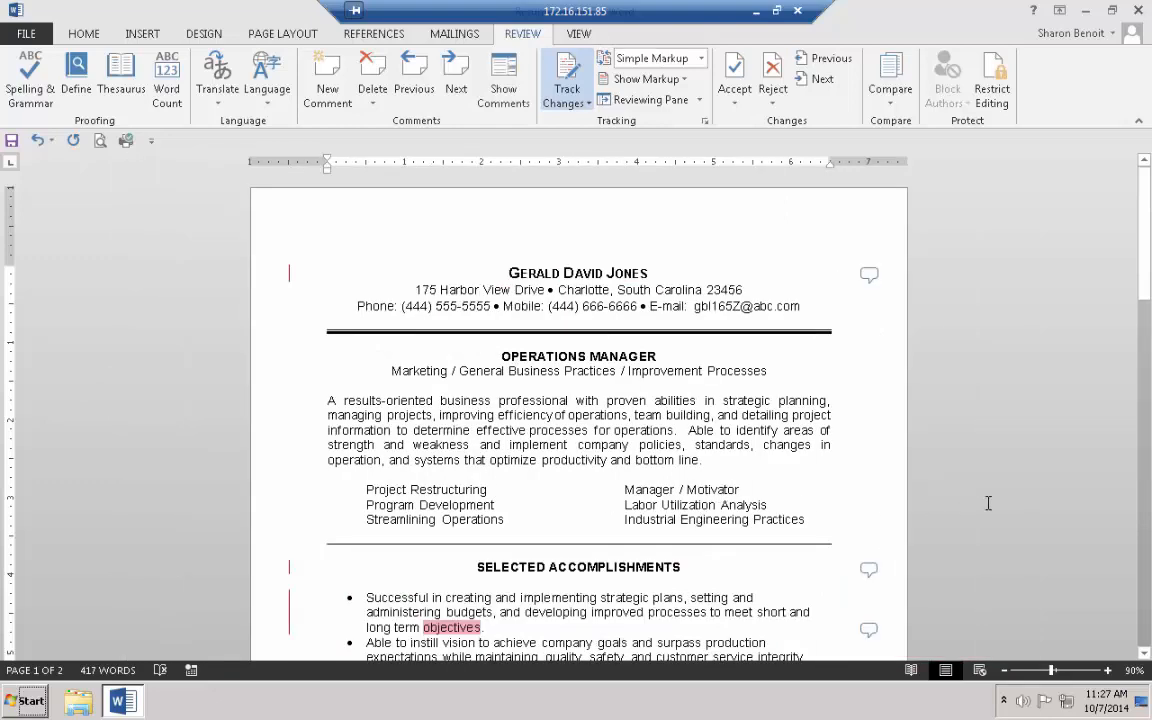
scroll(900, 515, "down", 3)
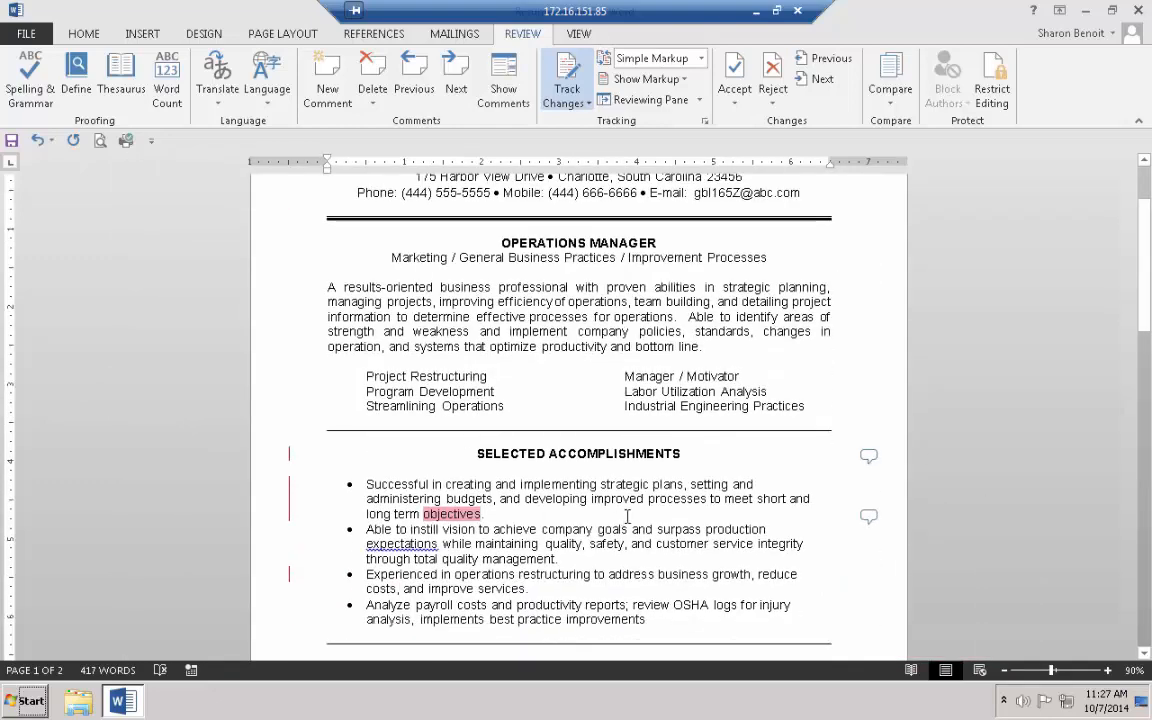
left_click(605, 499)
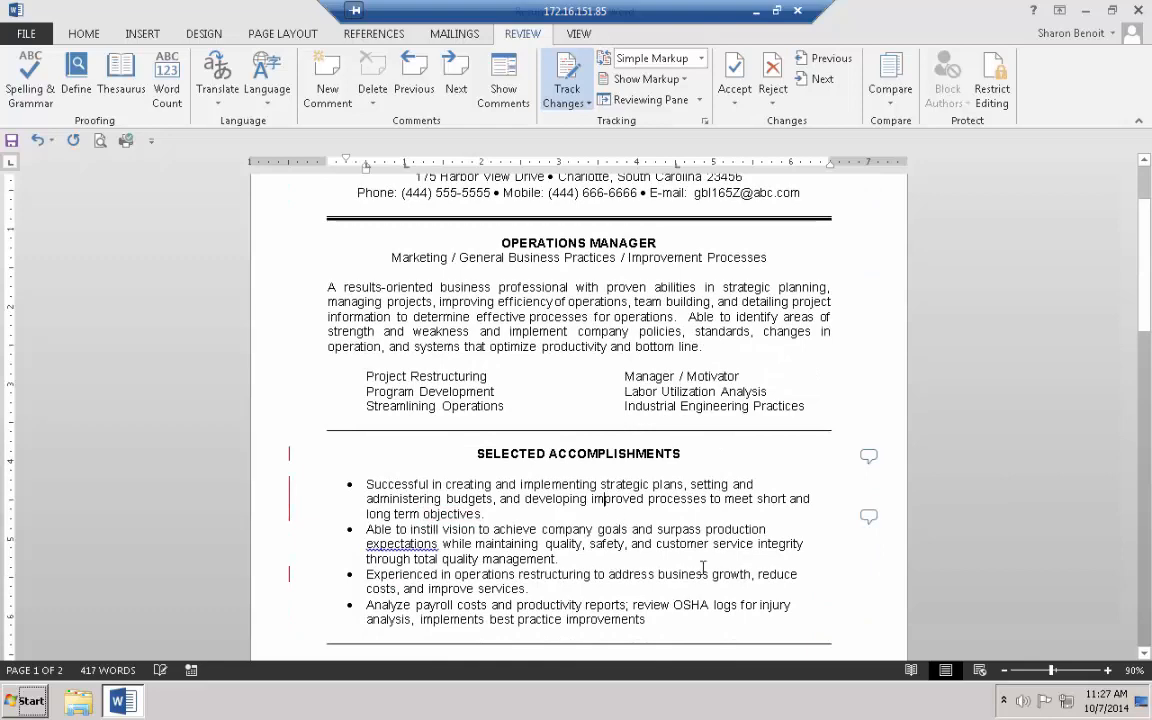
scroll(700, 565, "up", 3)
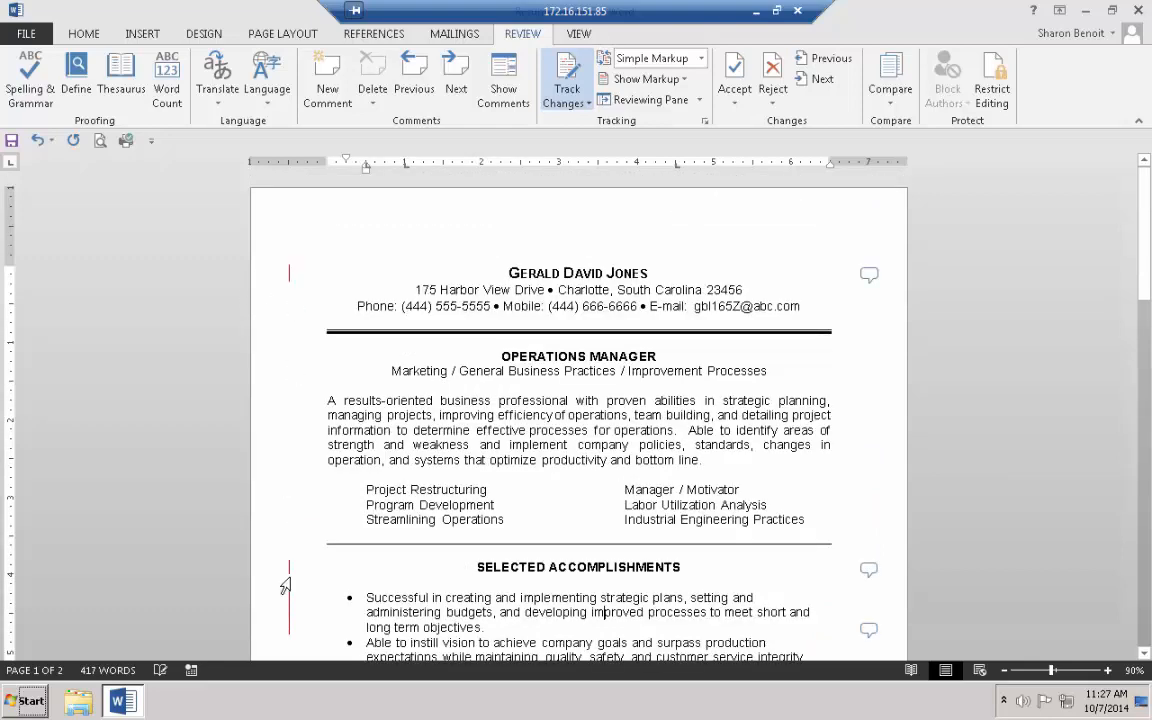
Open the margin comment markers on the name and accomplishments headings to read them
left_click(869, 276)
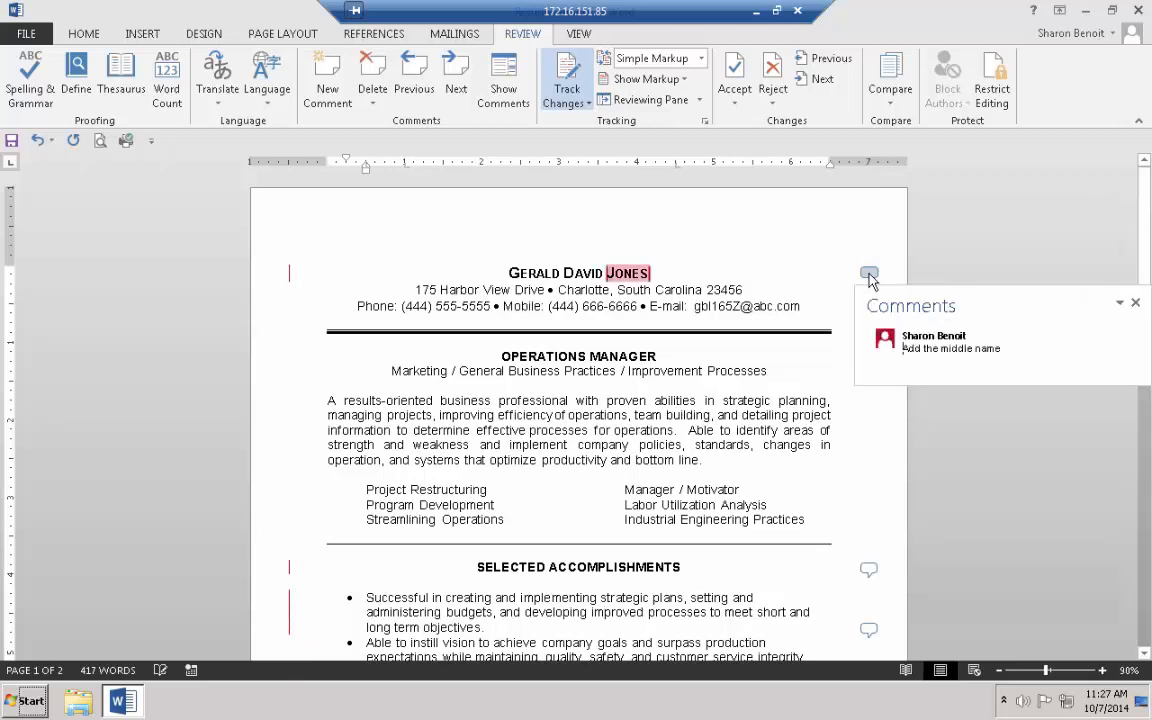
left_click(869, 276)
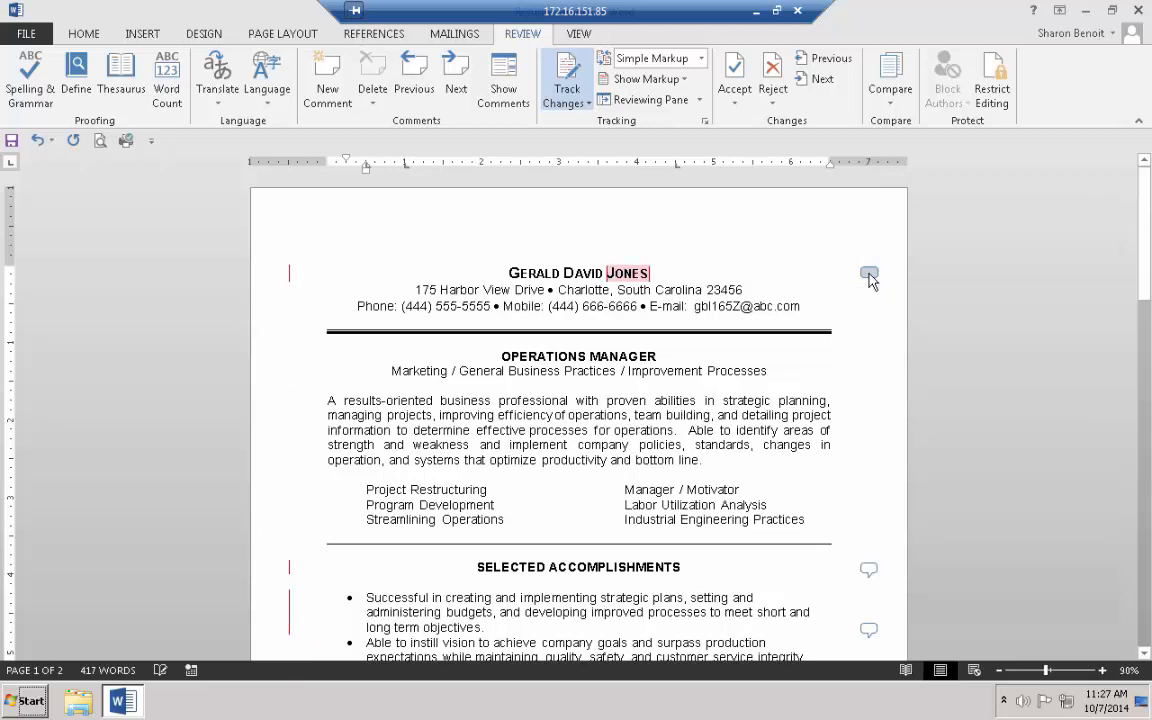
left_click(869, 570)
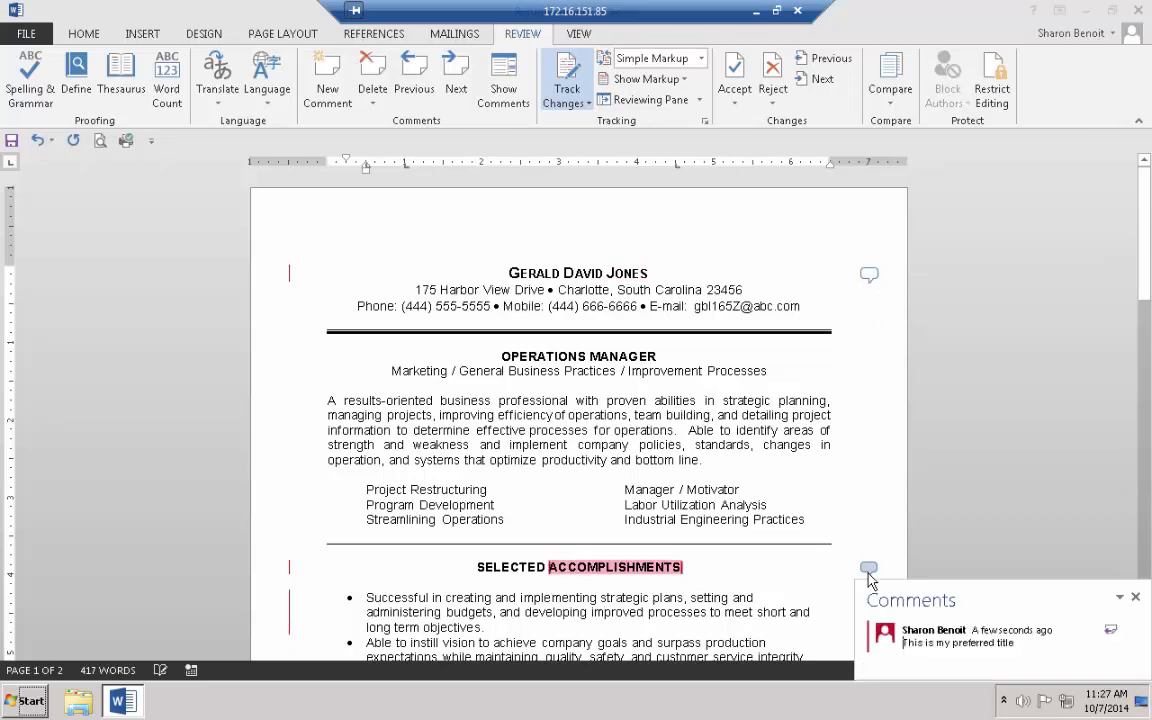
Reply 'I don't agree' to the preferred-title comment, then close the comments panel
scroll(797, 609, "down", 1)
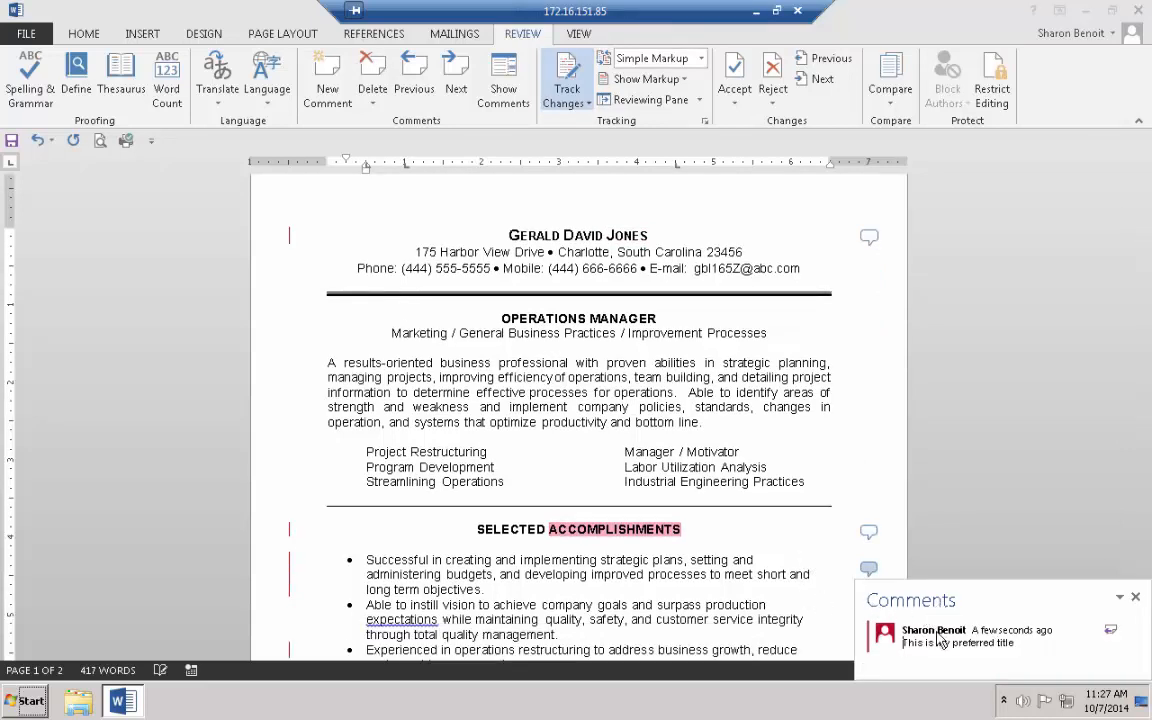
left_click(1112, 634)
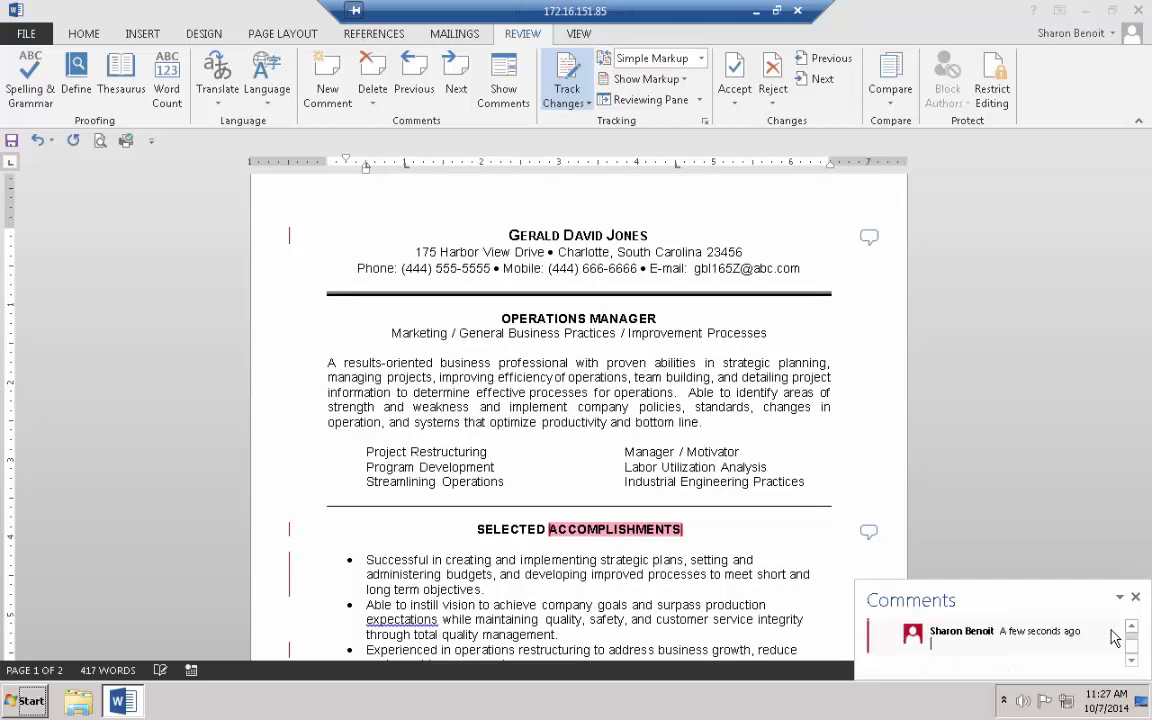
type("I don't agree")
left_click(1135, 597)
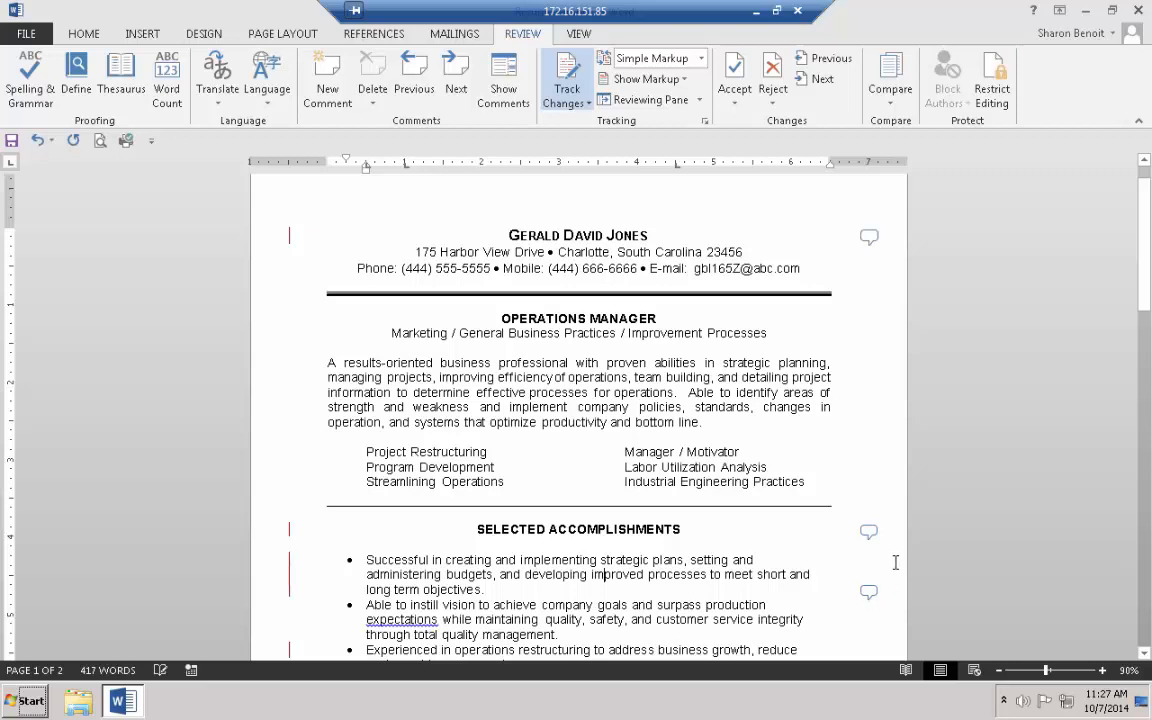
scroll(920, 501, "up", 1)
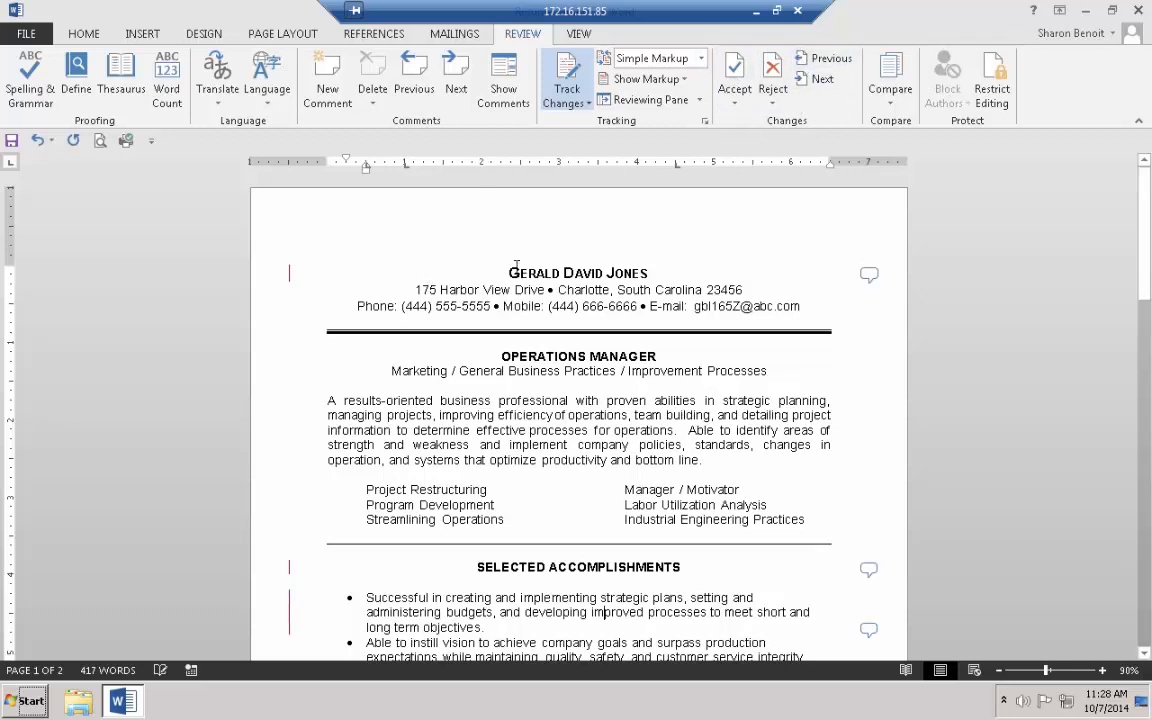
Go to the first tracked change, restore All Markup, and reject the inserted 'David'
key("ctrl+Home")
left_click(818, 80)
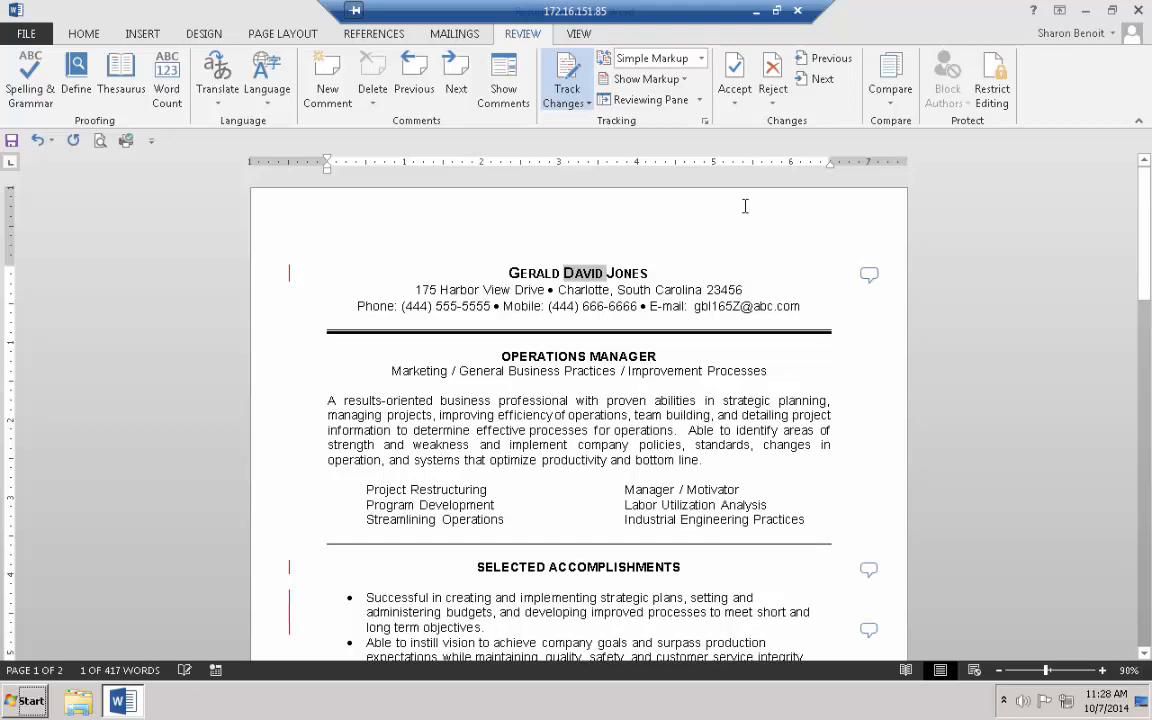
left_click(289, 273)
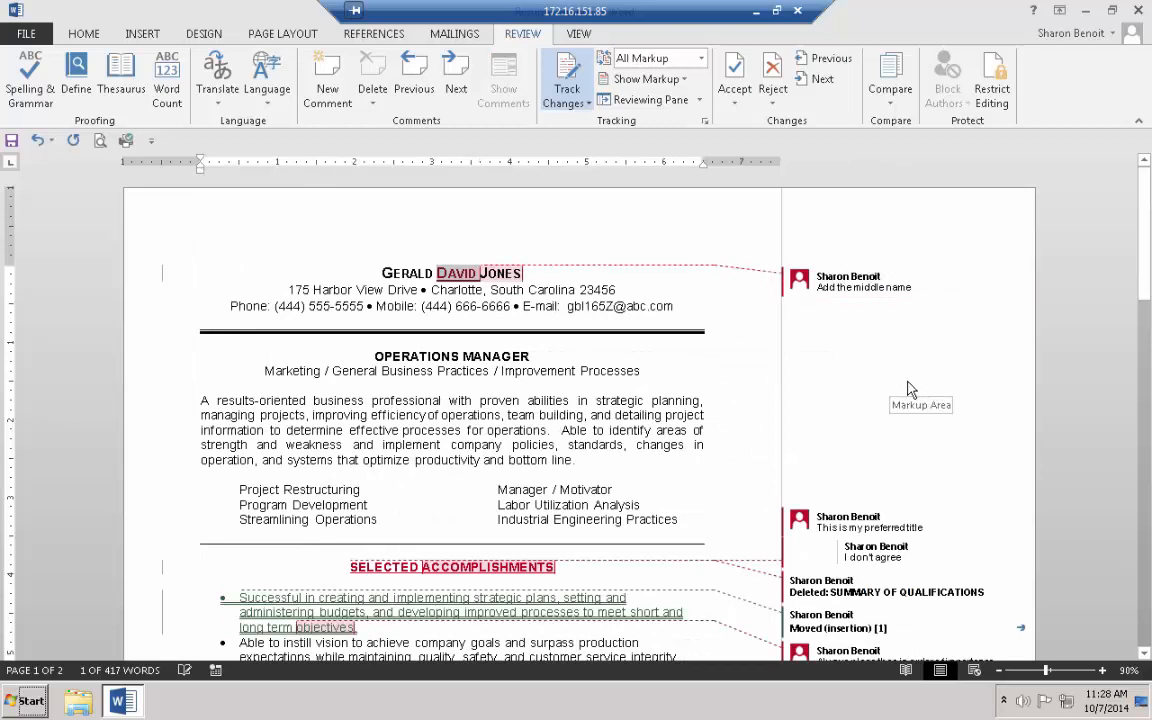
left_click(773, 68)
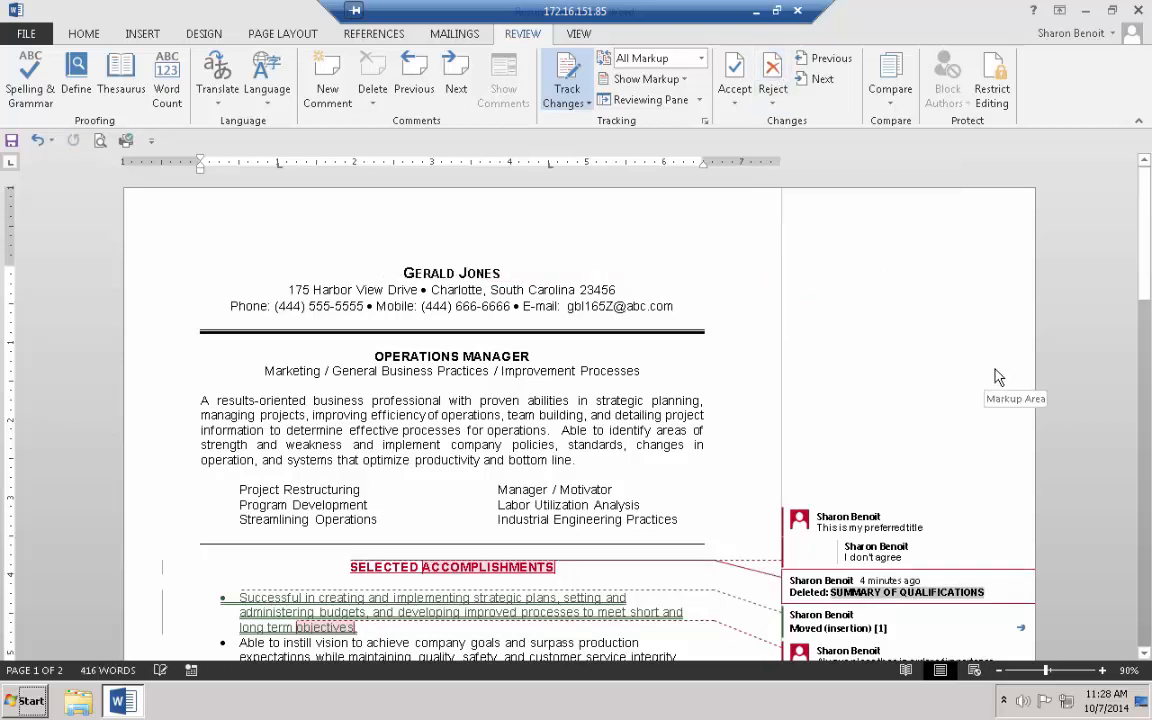
Accept the SELECTED insertion in the heading, then step forward to the moved bullet
scroll(1000, 372, "down", 2)
scroll(1002, 368, "down", 3)
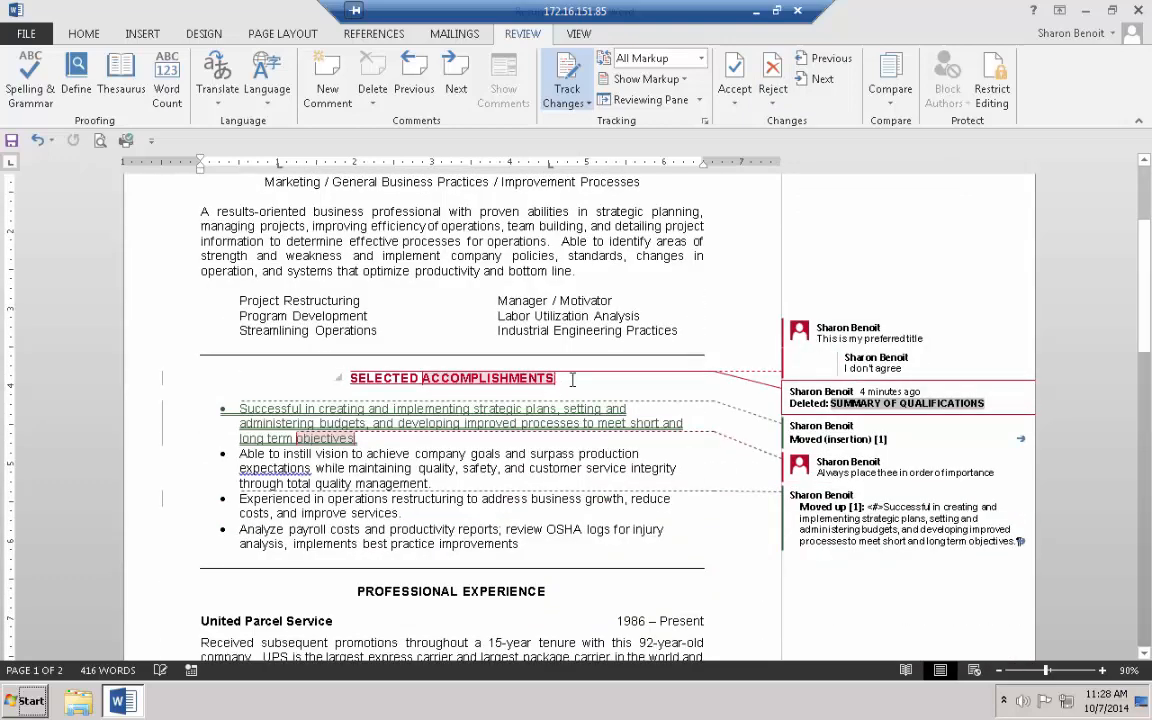
left_click(820, 78)
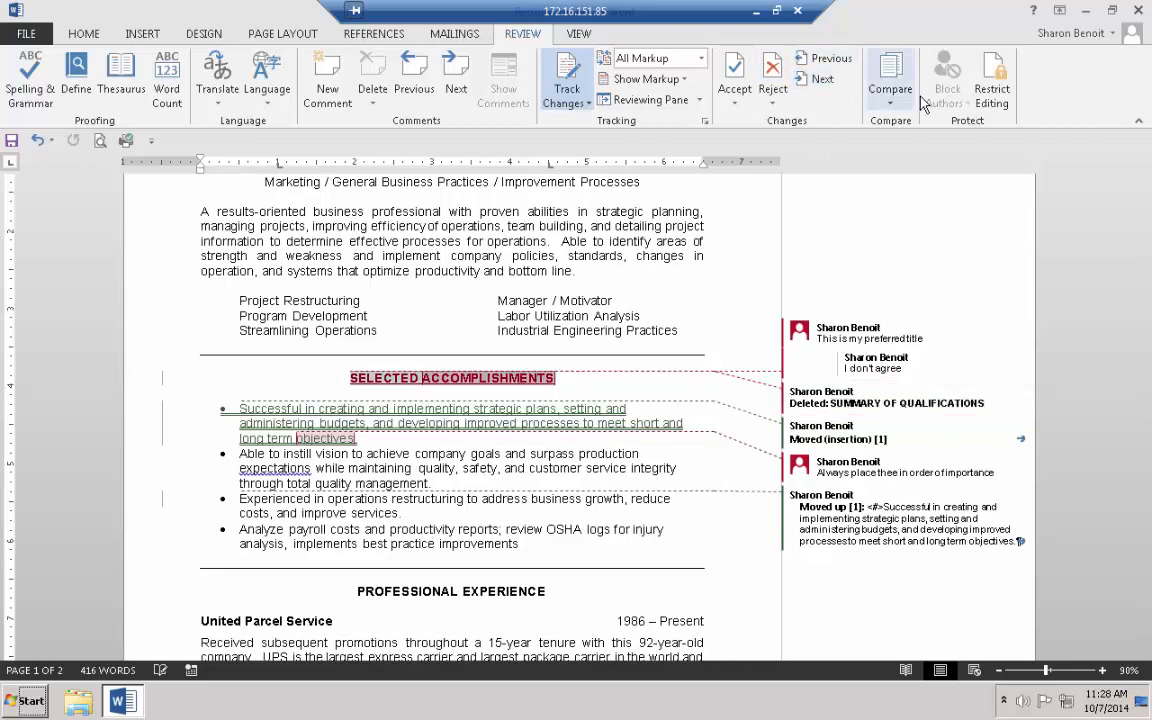
left_click(735, 66)
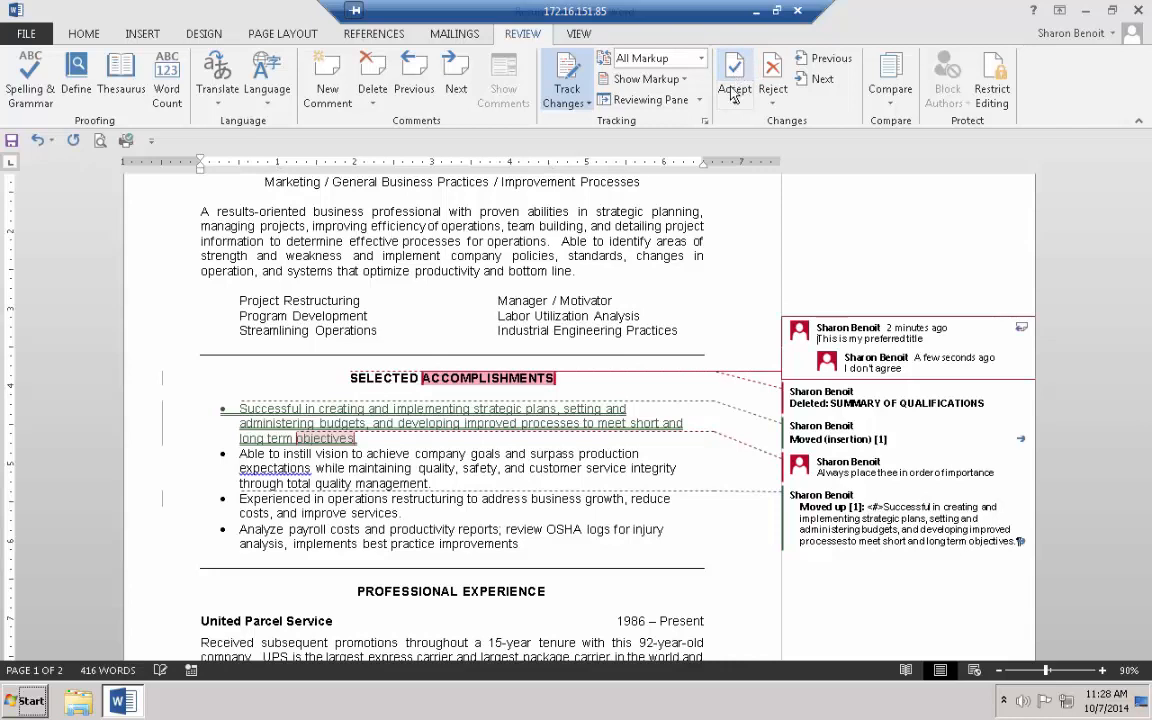
left_click(815, 79)
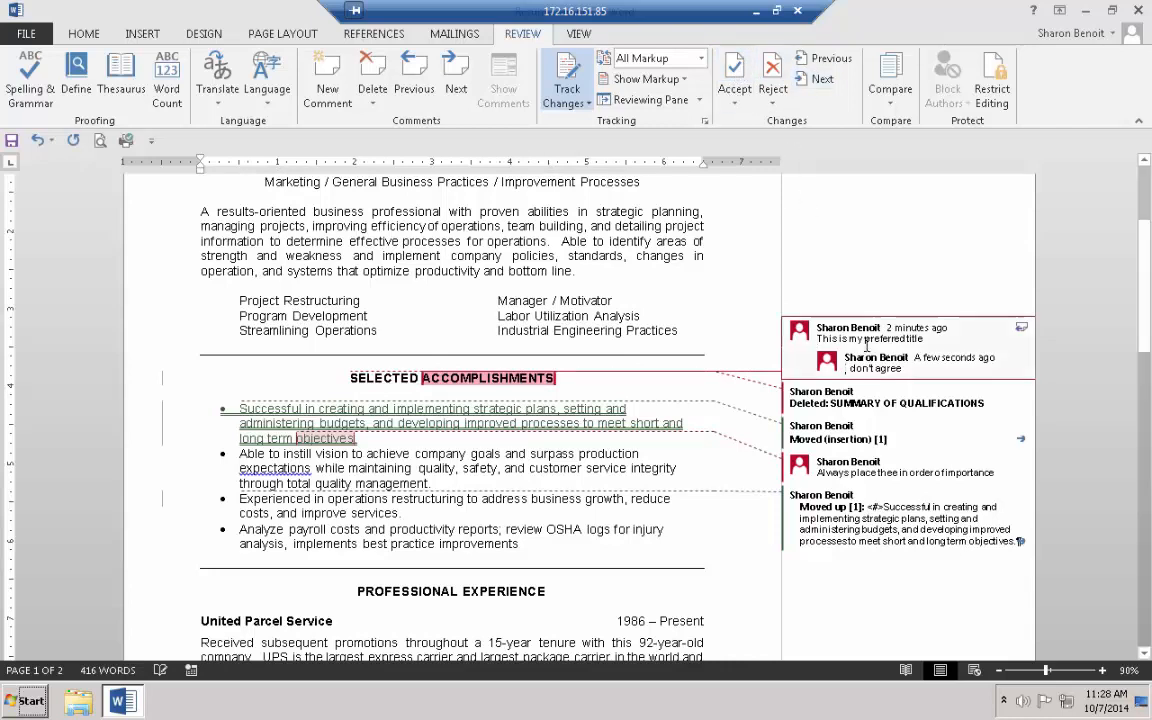
left_click(814, 80)
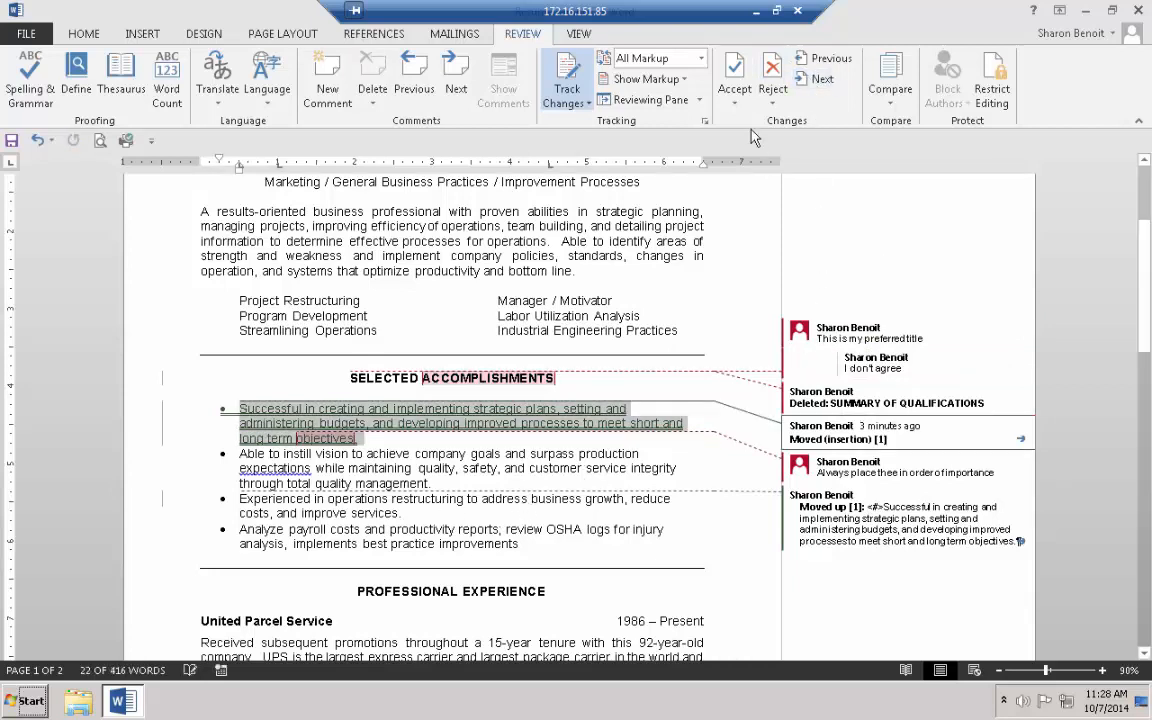
Reject the moved accomplishments bullet, keeping the strategic-plans bullet at its original second position
left_click(772, 68)
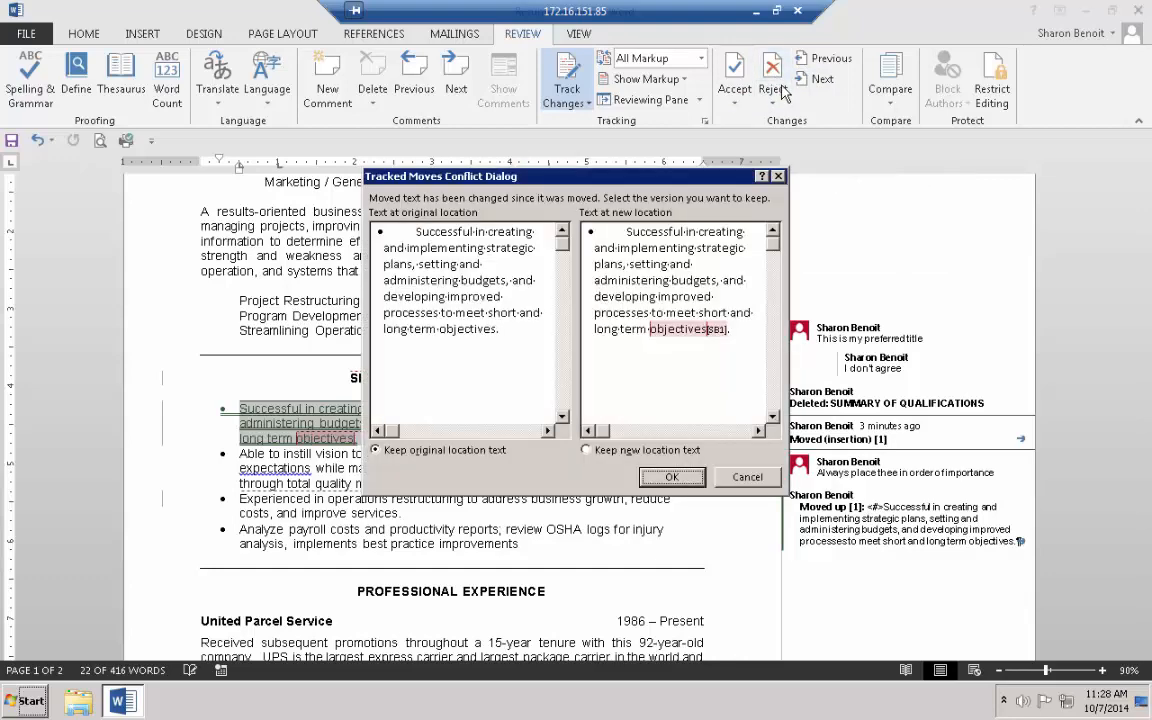
left_click(672, 477)
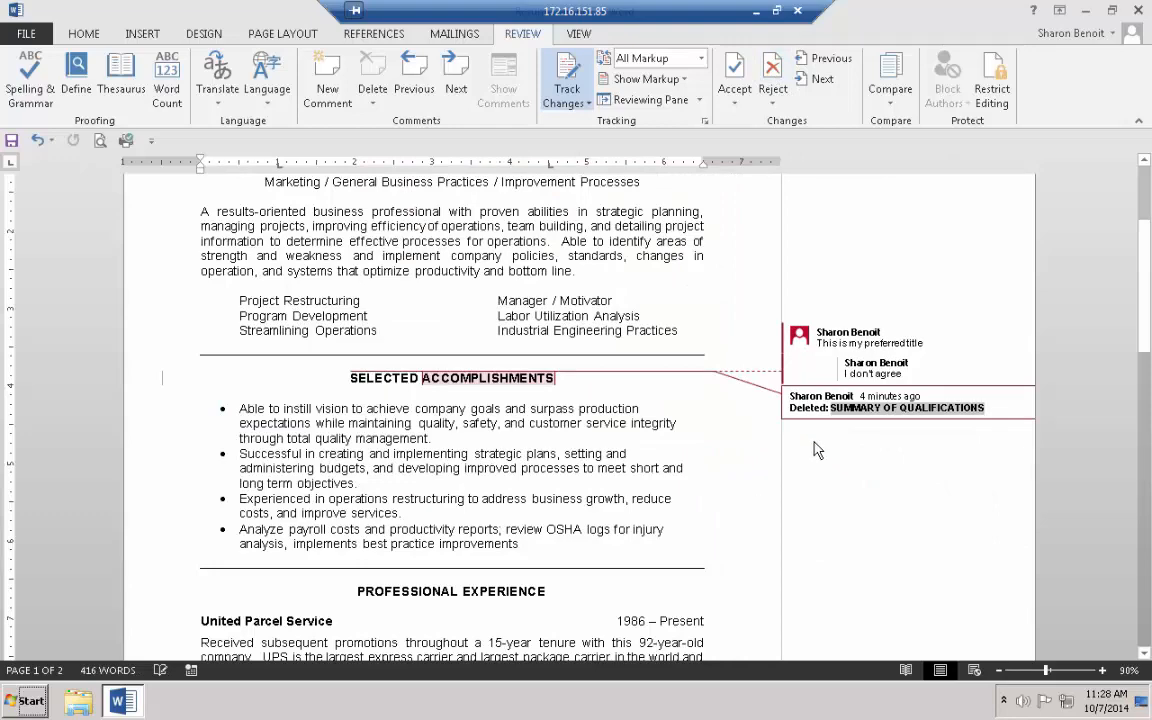
scroll(700, 490, "up", 3)
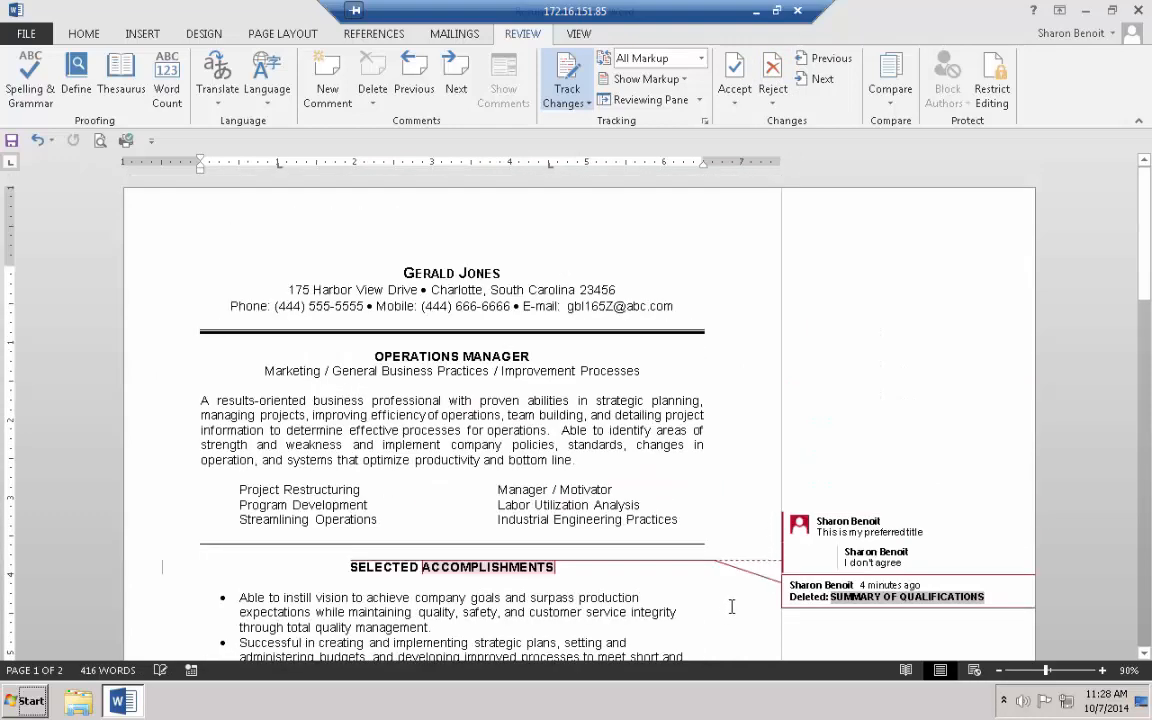
Switch the tracked-changes display to Simple Markup
scroll(731, 606, "down", 2)
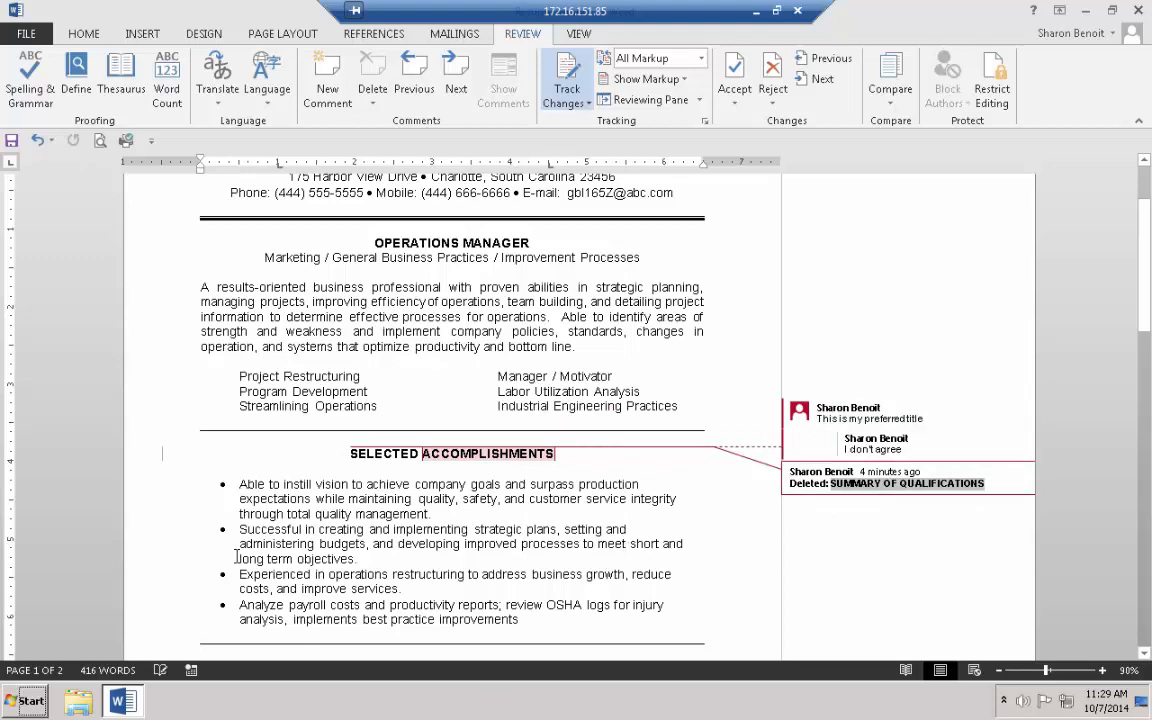
left_click(165, 465)
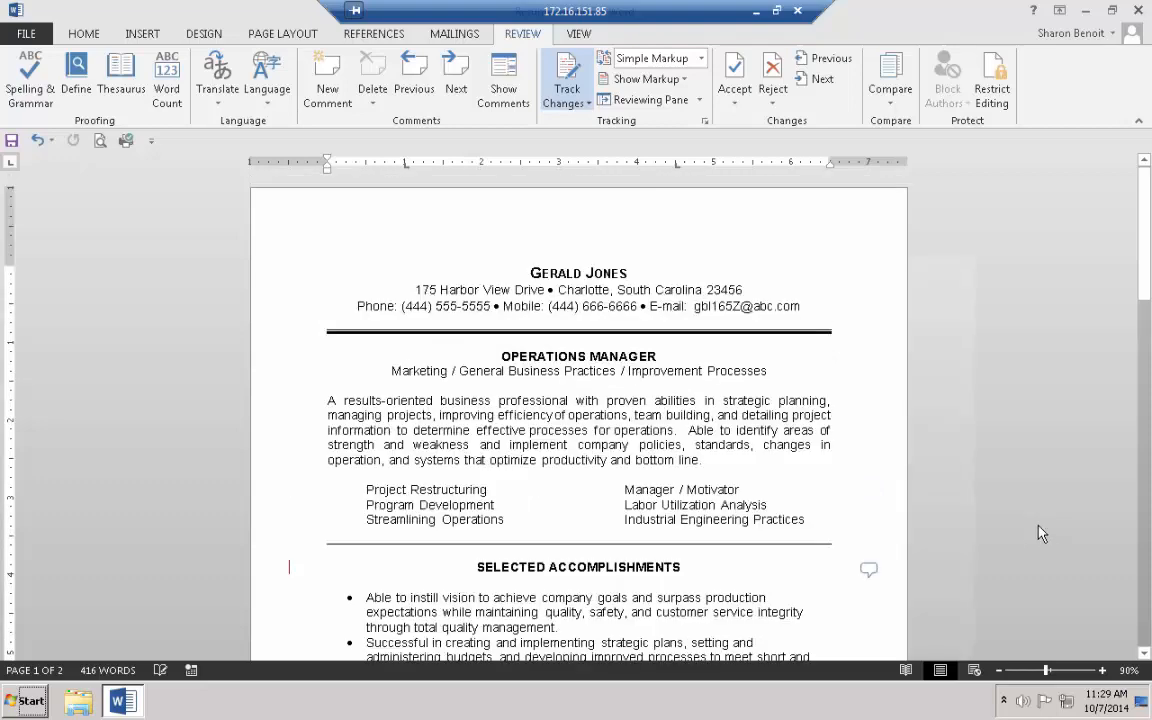
scroll(1039, 530, "down", 2)
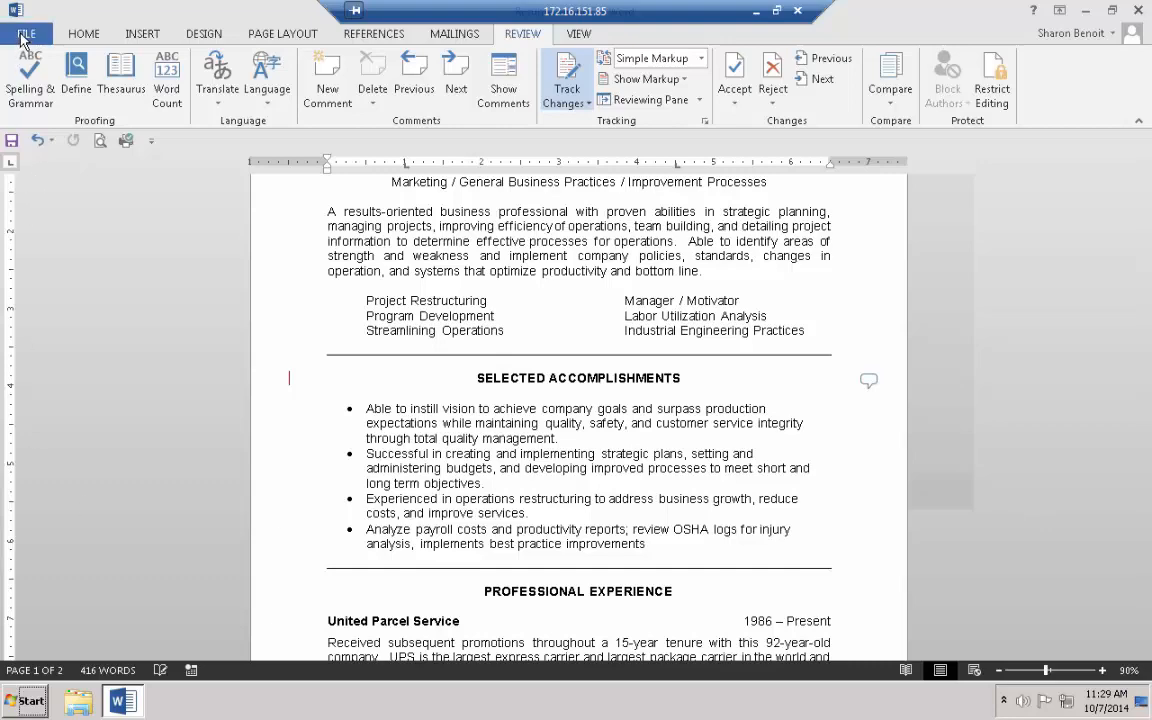
Save a copy on the Desktop as 'Resume Sample 2 with revisions'
left_click(24, 37)
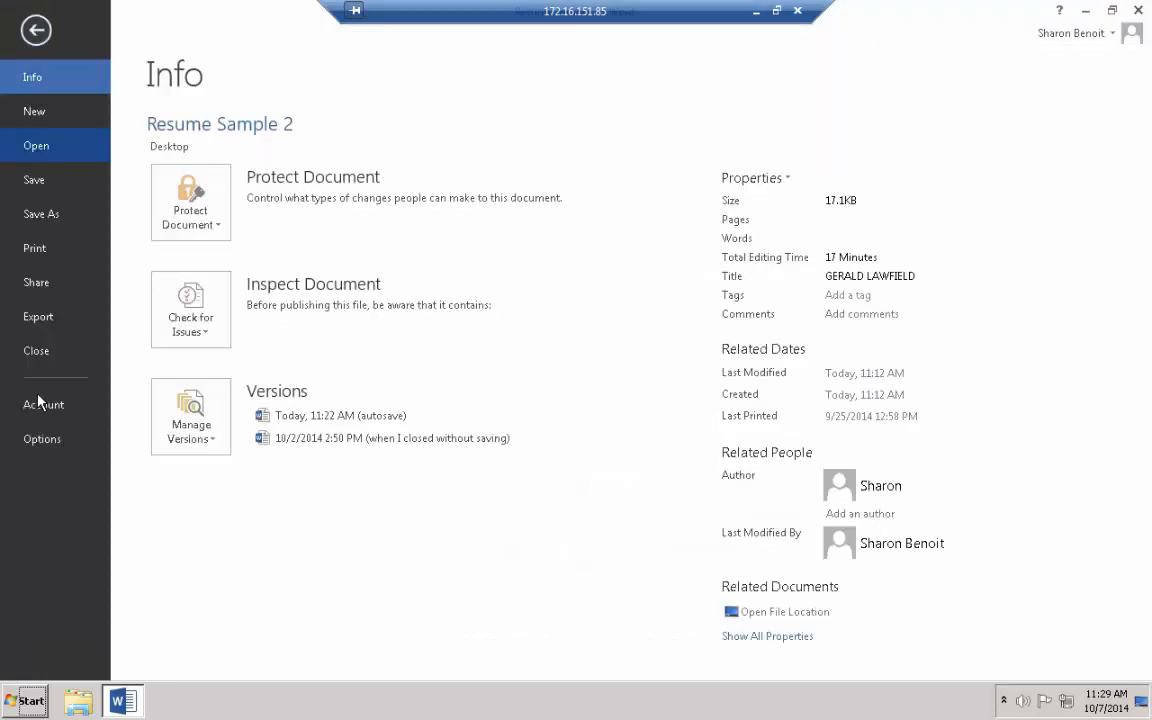
left_click(52, 215)
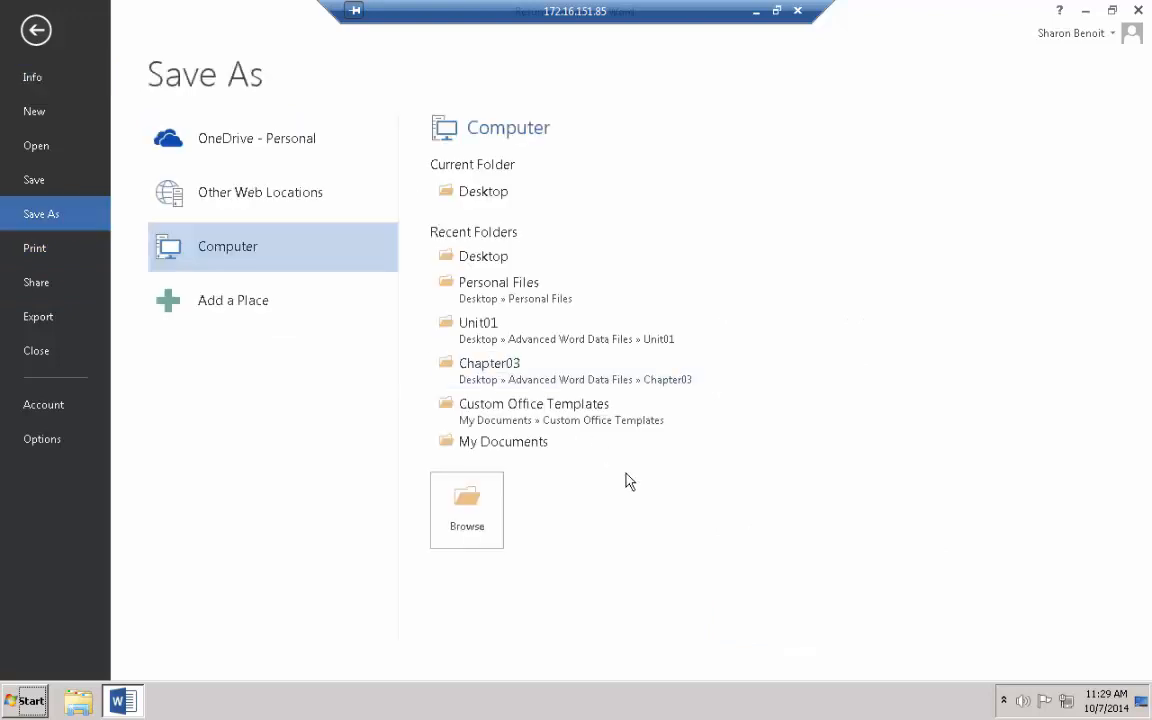
left_click(466, 194)
left_click(327, 386)
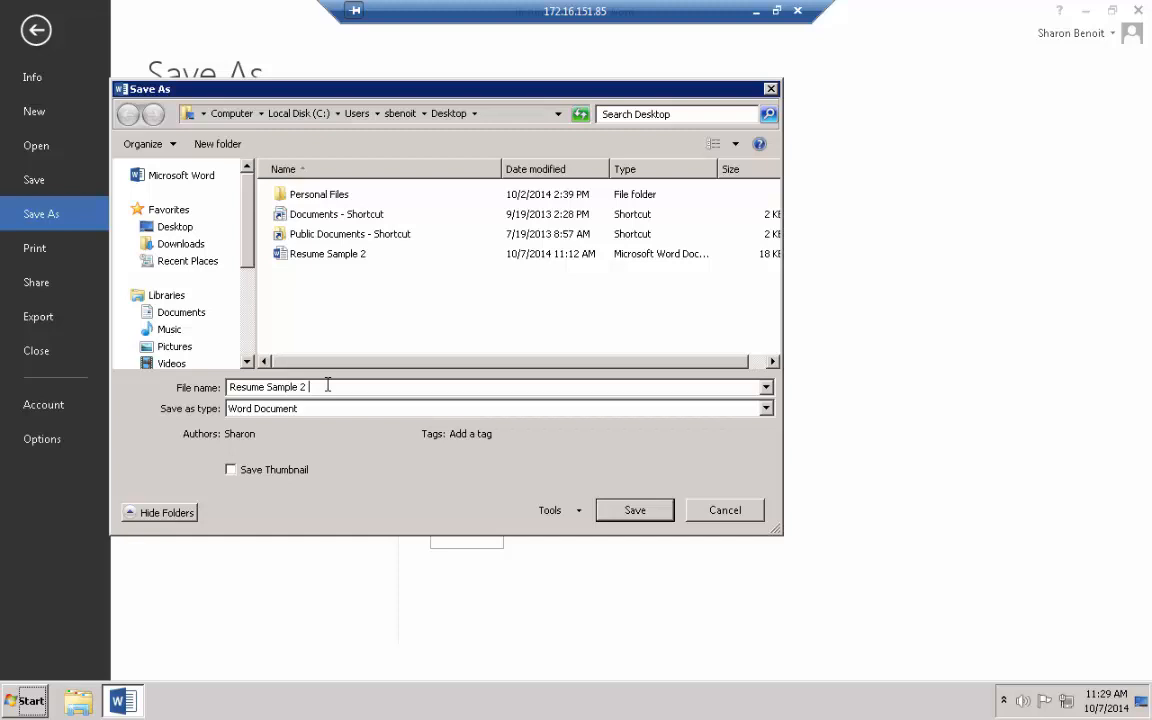
type("with revisions")
left_click(636, 515)
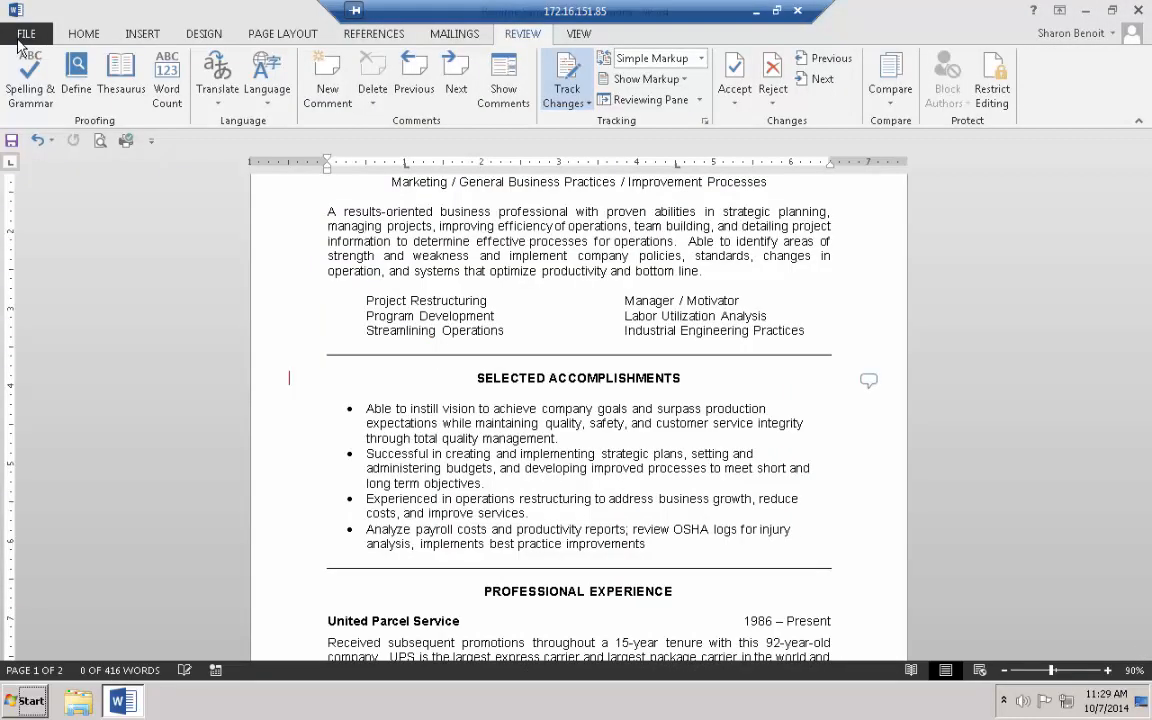
Open the Document Inspector with only Comments, Revisions, Versions and Annotations left checked
left_click(18, 38)
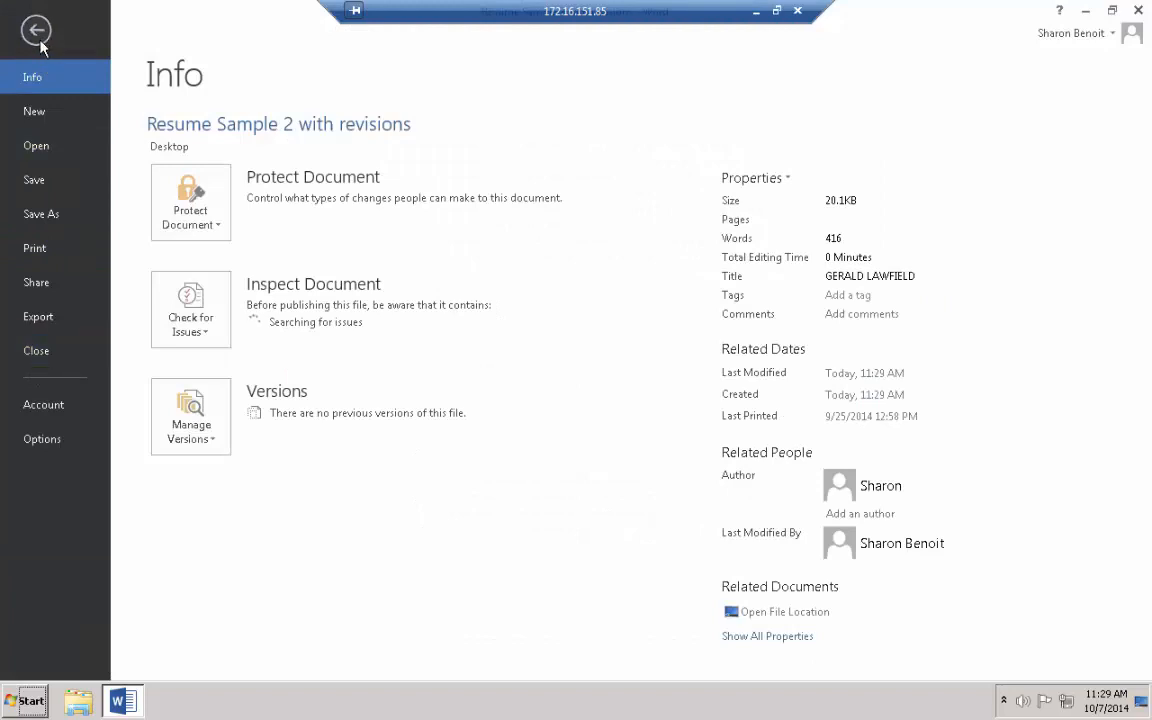
left_click(203, 303)
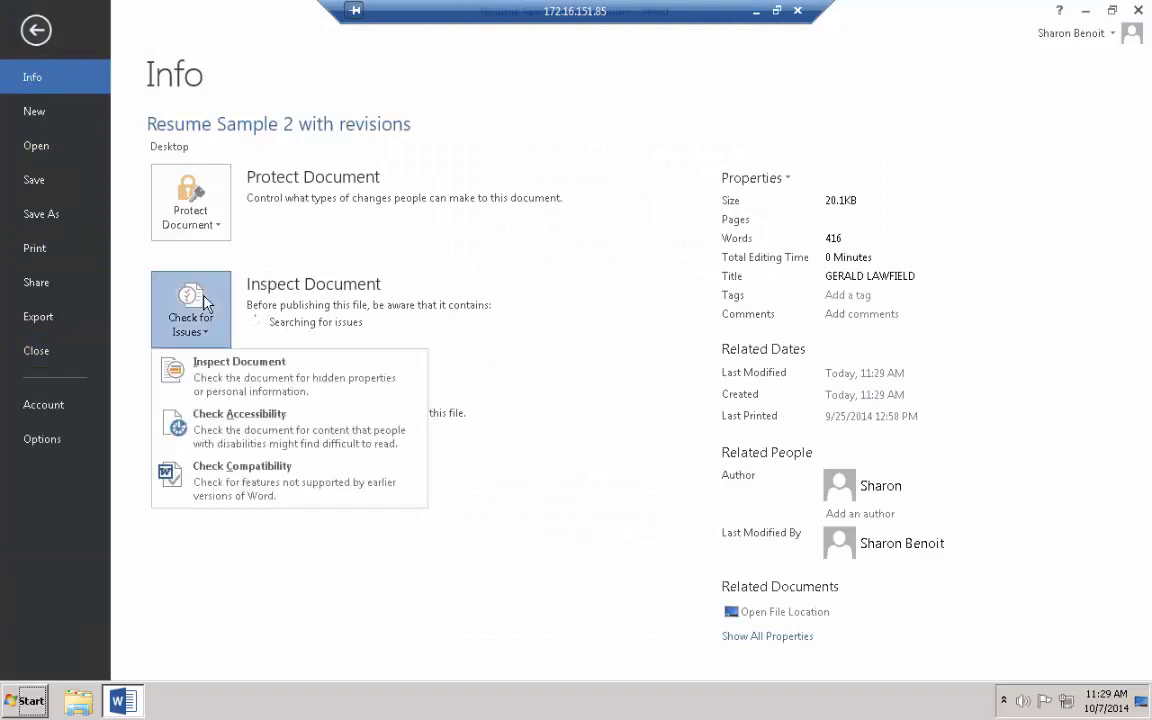
left_click(205, 363)
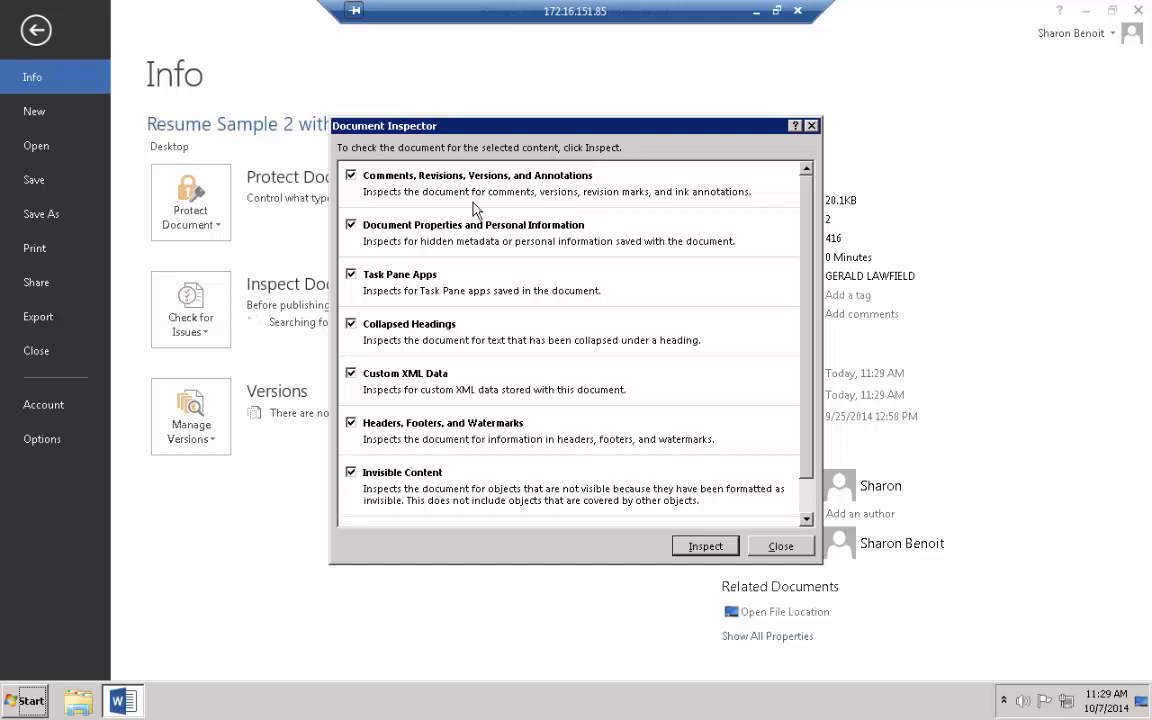
left_click(351, 224)
left_click(351, 273)
left_click(351, 323)
left_click(351, 373)
left_click(351, 422)
left_click(351, 472)
left_click(806, 519)
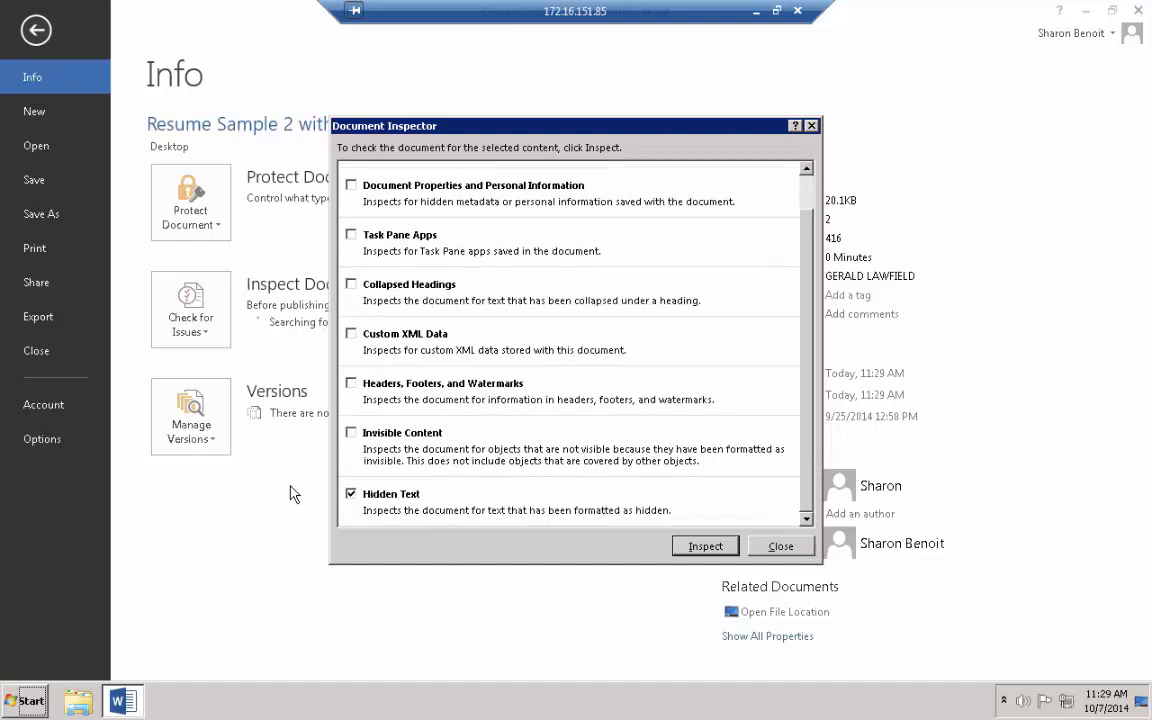
left_click(351, 494)
Inspect, remove all comments and revisions, then reinspect to confirm none remain
left_click(705, 546)
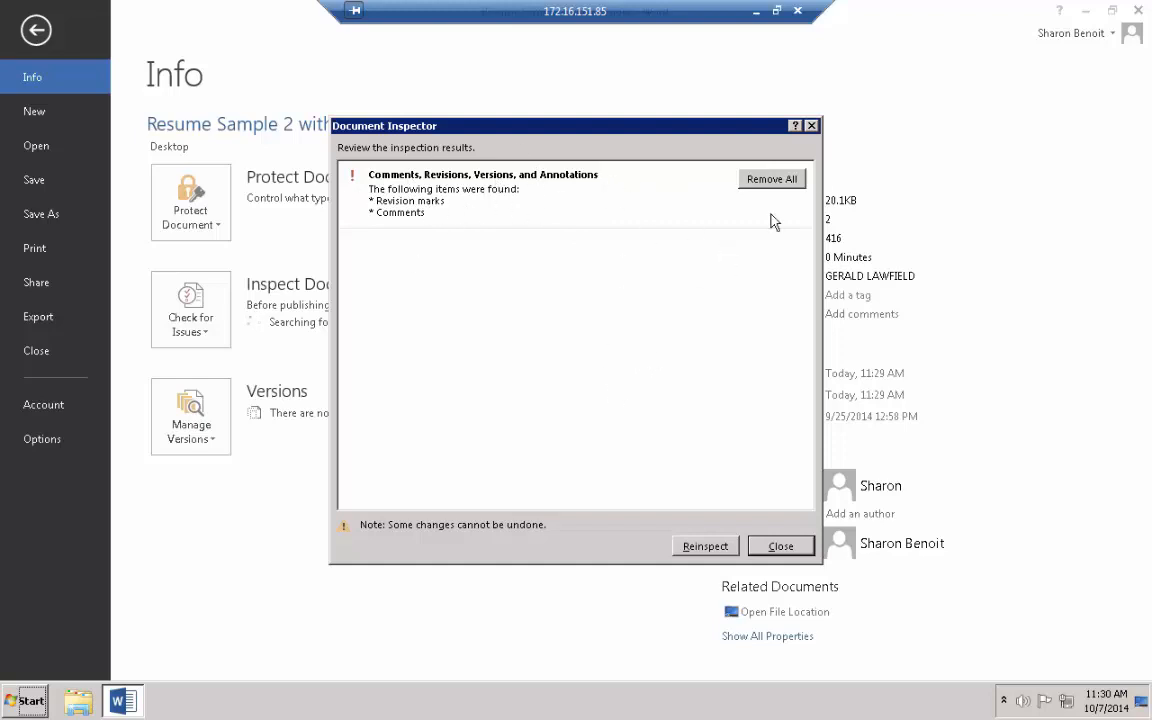
left_click(766, 183)
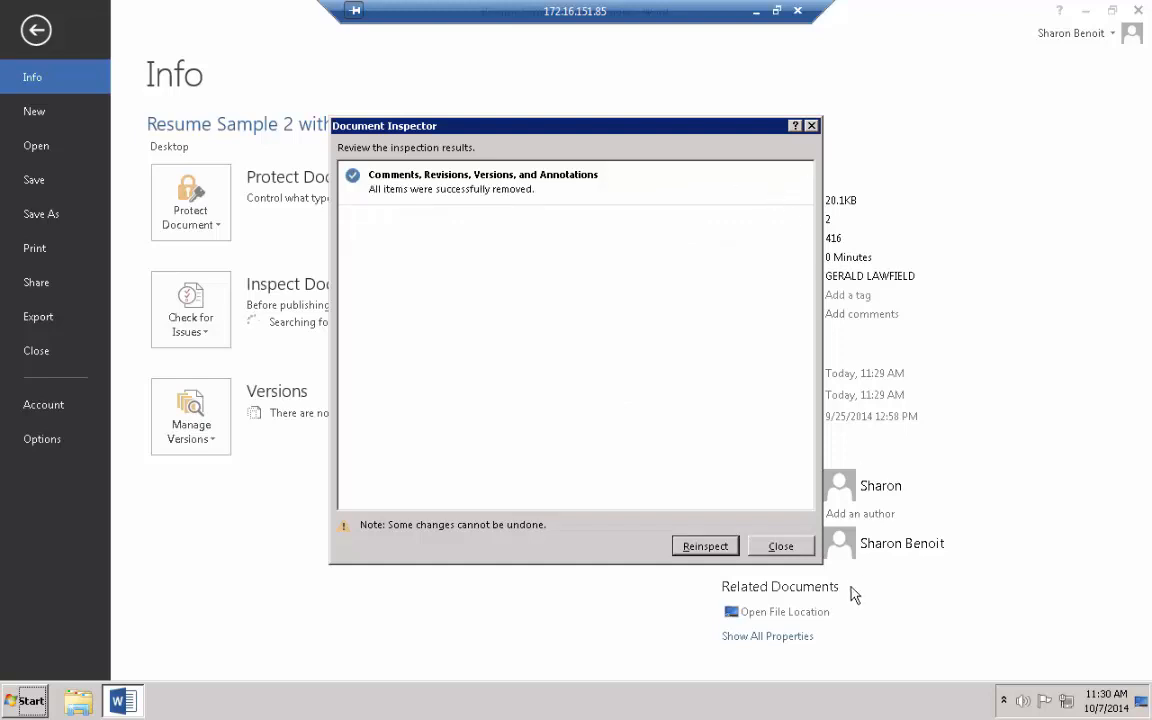
left_click(728, 546)
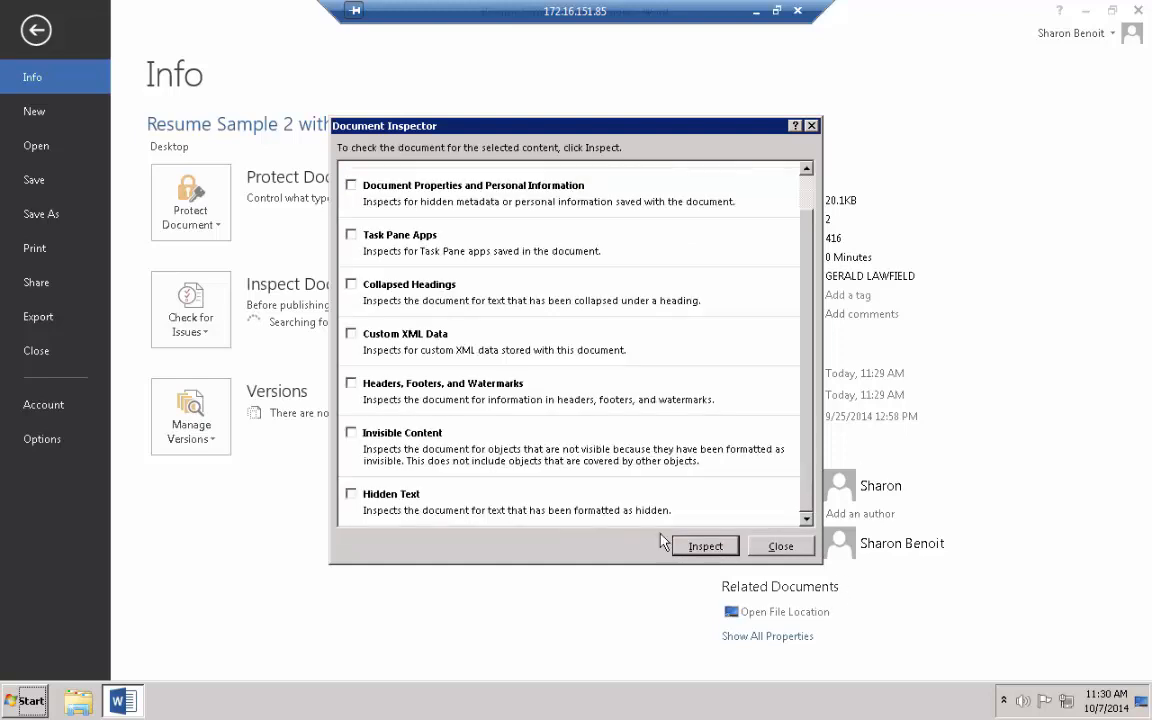
scroll(652, 298, "up", 1)
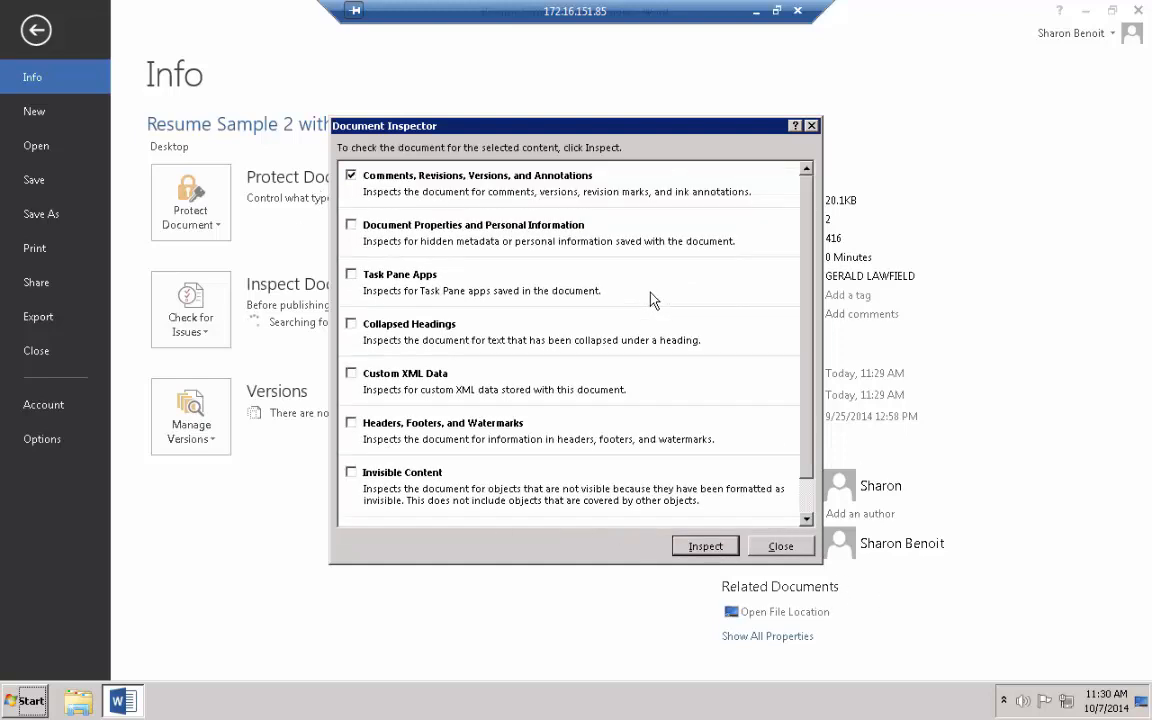
left_click(728, 546)
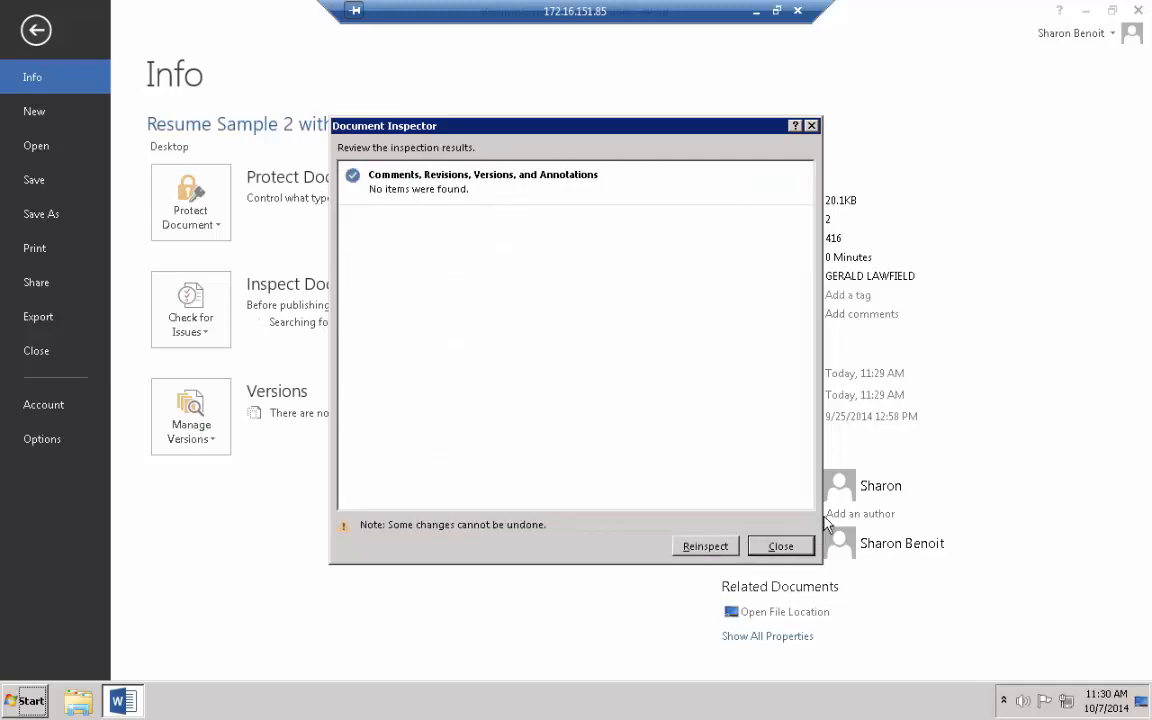
left_click(780, 546)
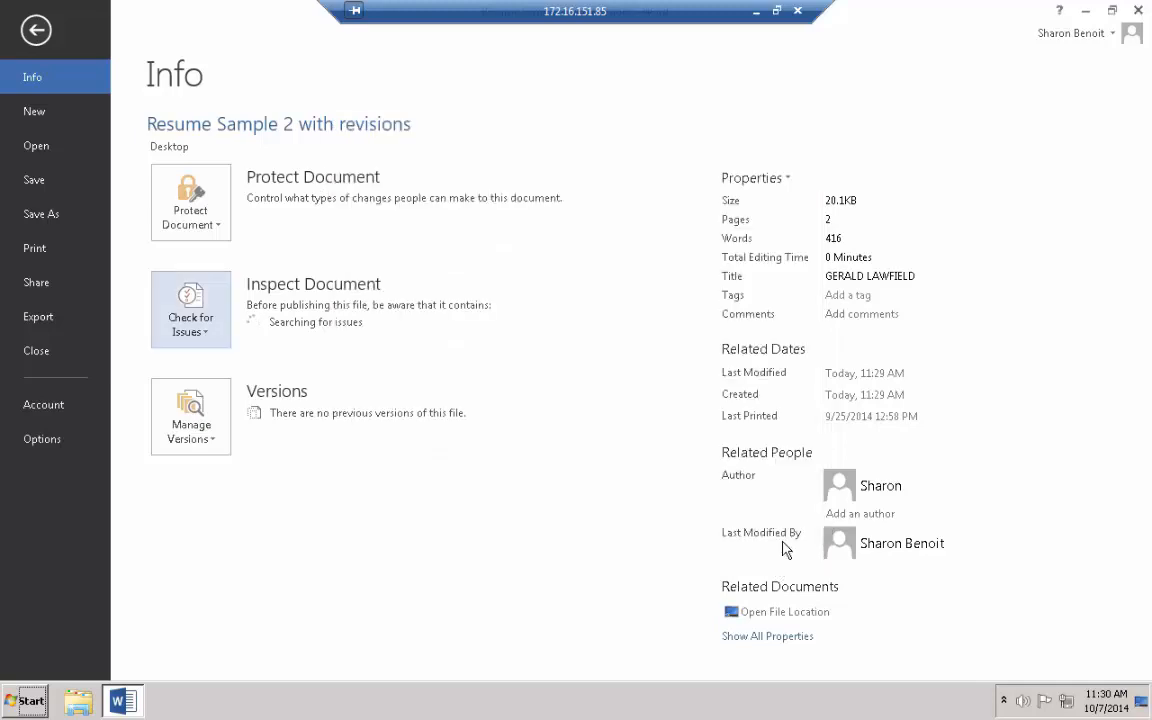
Return to the cleaned résumé, scroll through it, then minimize the remote session to the desktop
left_click(36, 30)
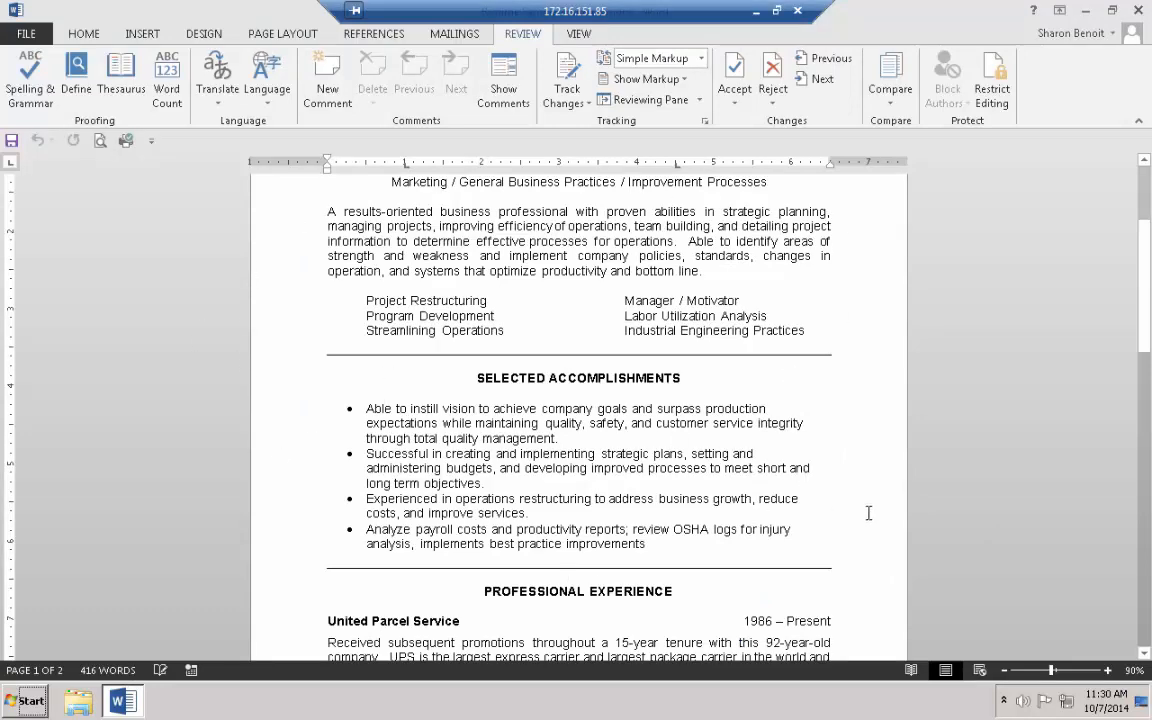
scroll(870, 505, "up", 3)
scroll(882, 484, "down", 5)
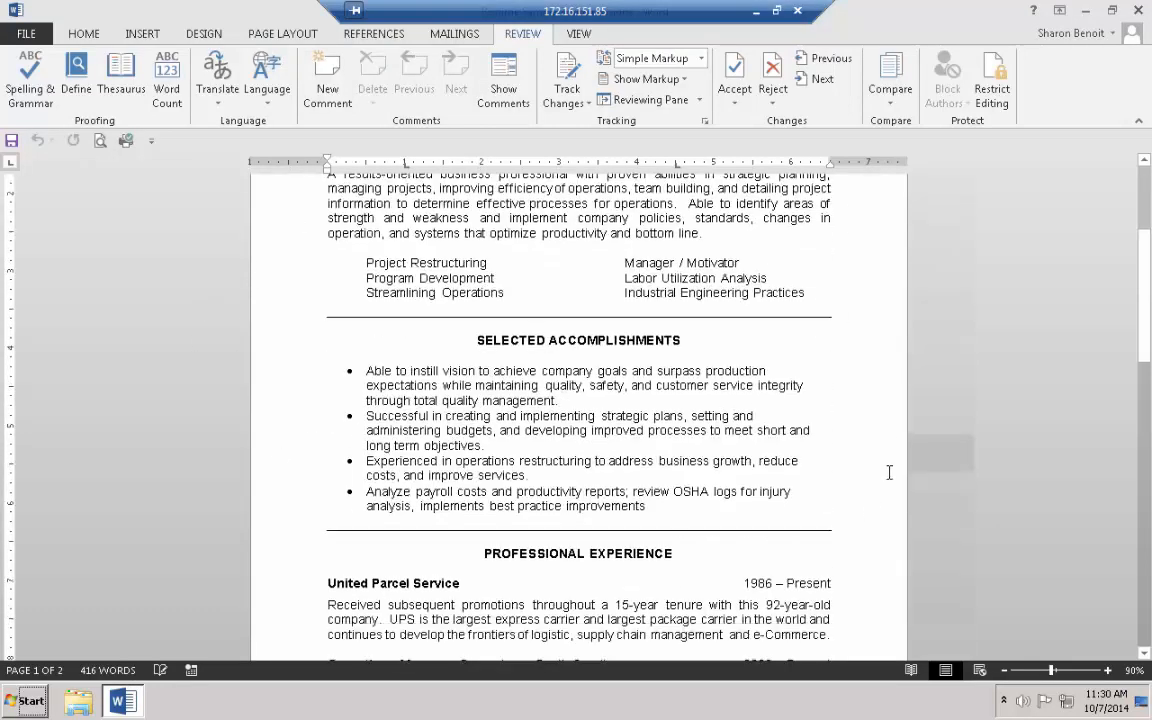
scroll(889, 471, "down", 10)
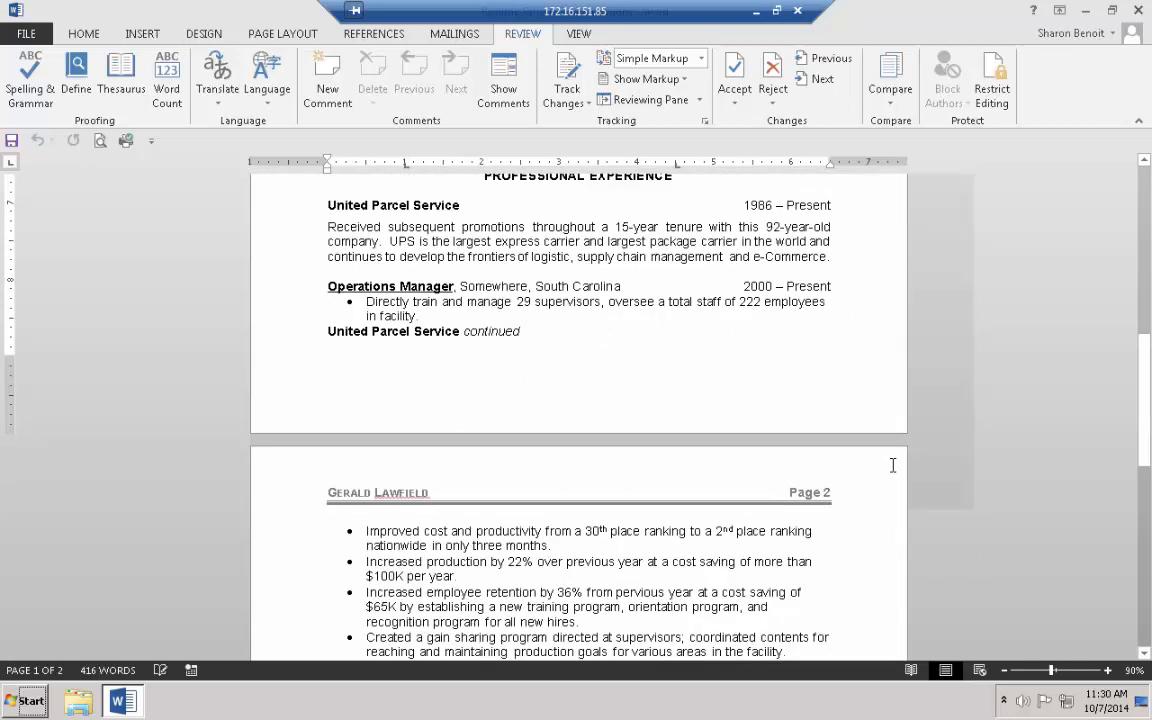
scroll(900, 484, "up", 4)
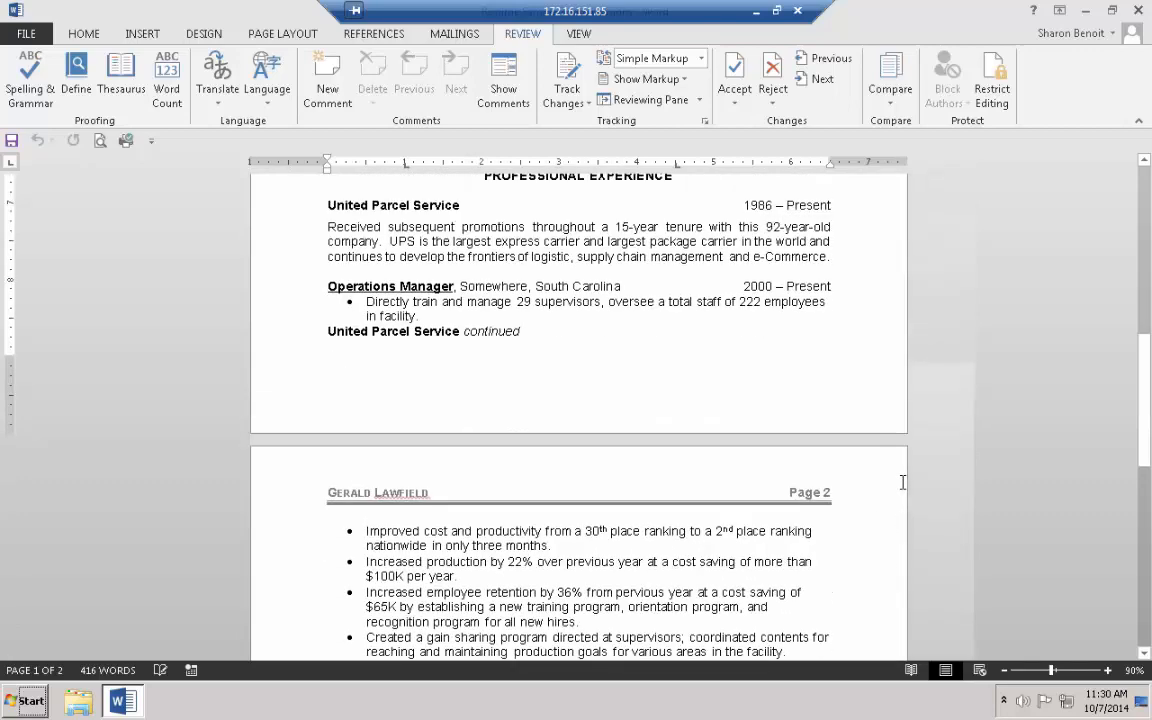
scroll(902, 482, "up", 10)
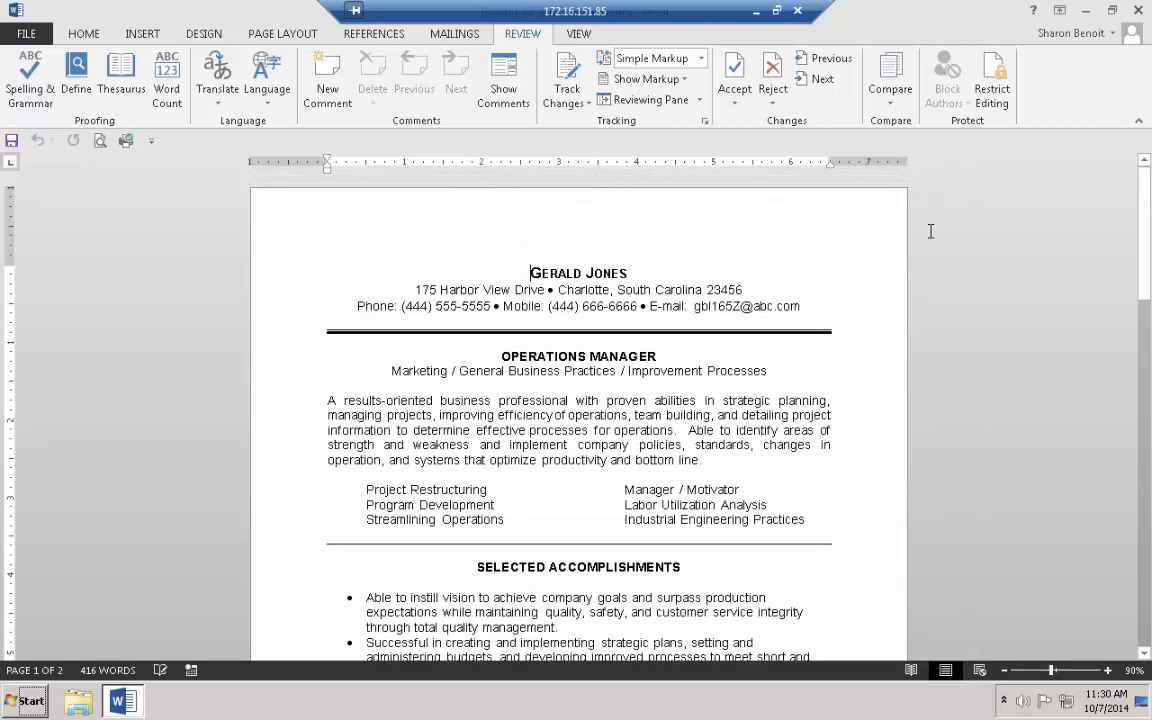
left_click(567, 67)
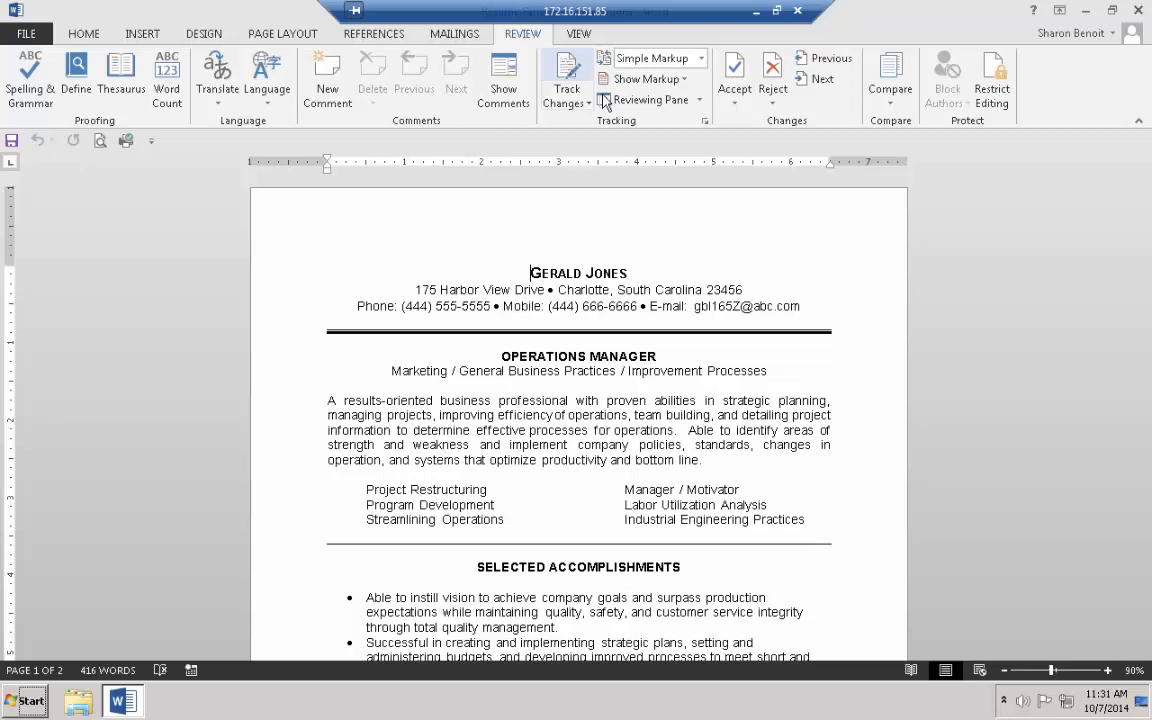
left_click(758, 10)
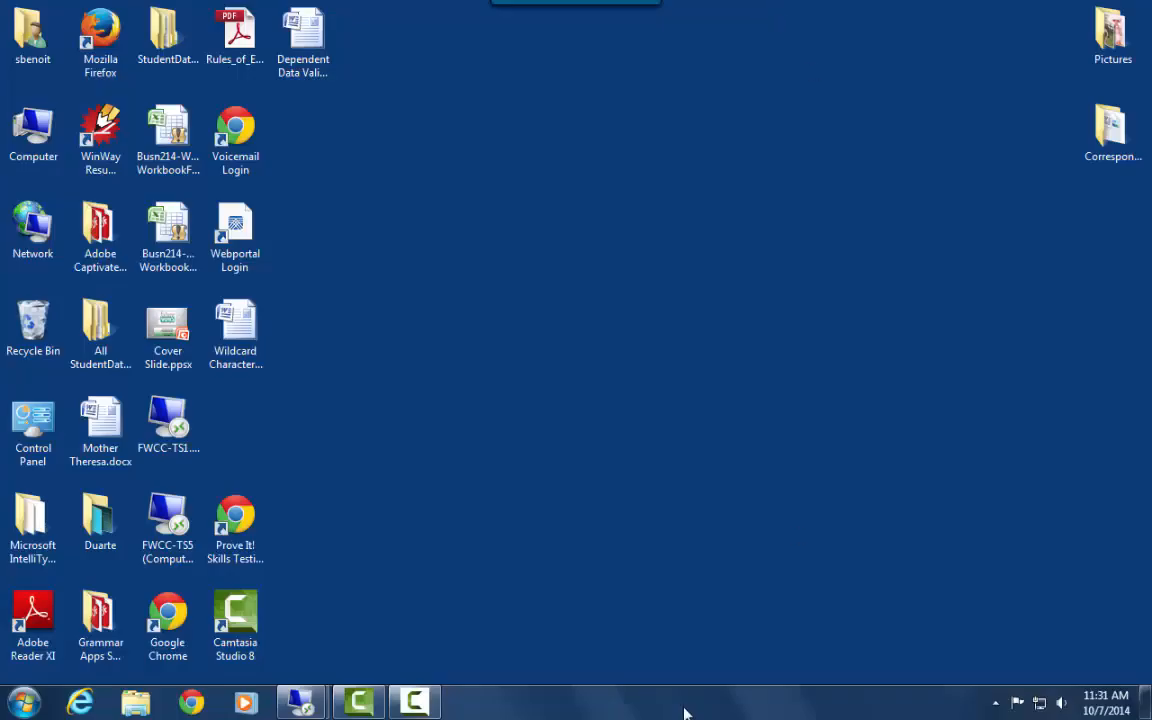